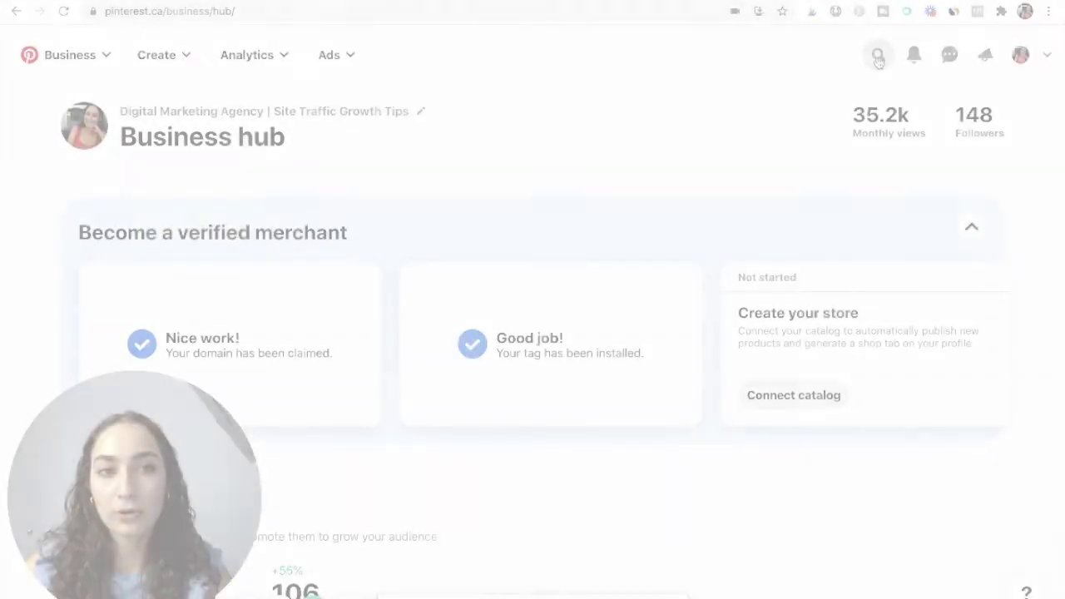
Enter "pinterest adv" as a Pinterest search to bring up keyword suggestions
click(877, 55)
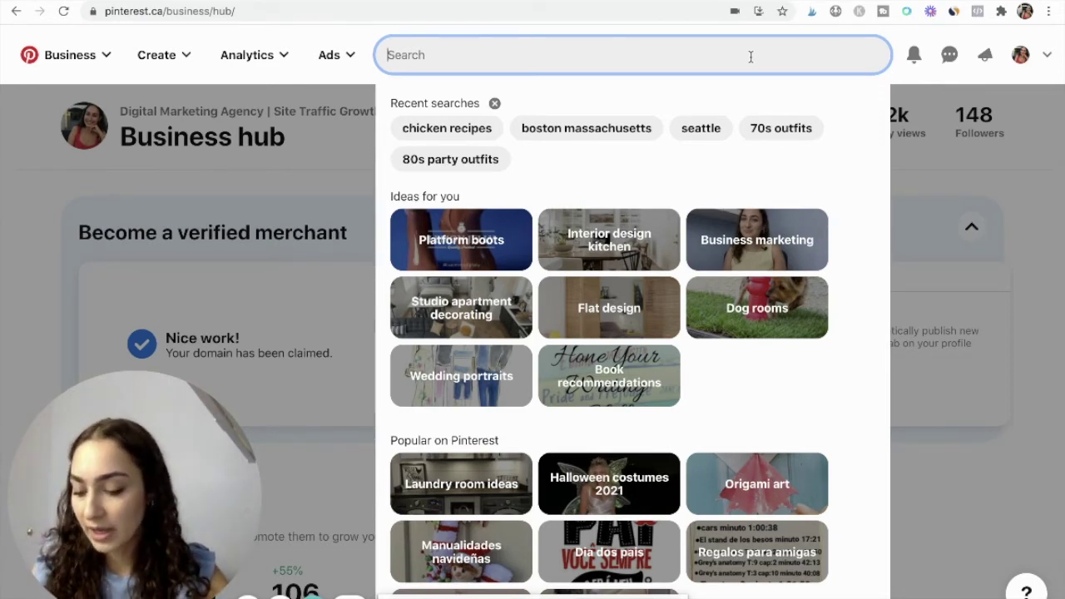
text(pintere)
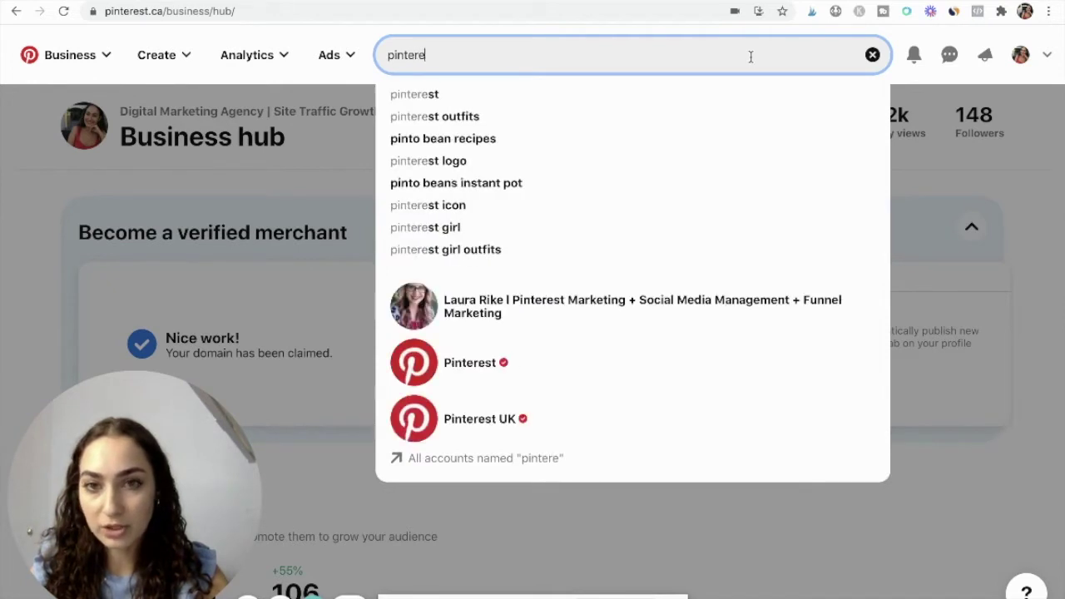
text(st )
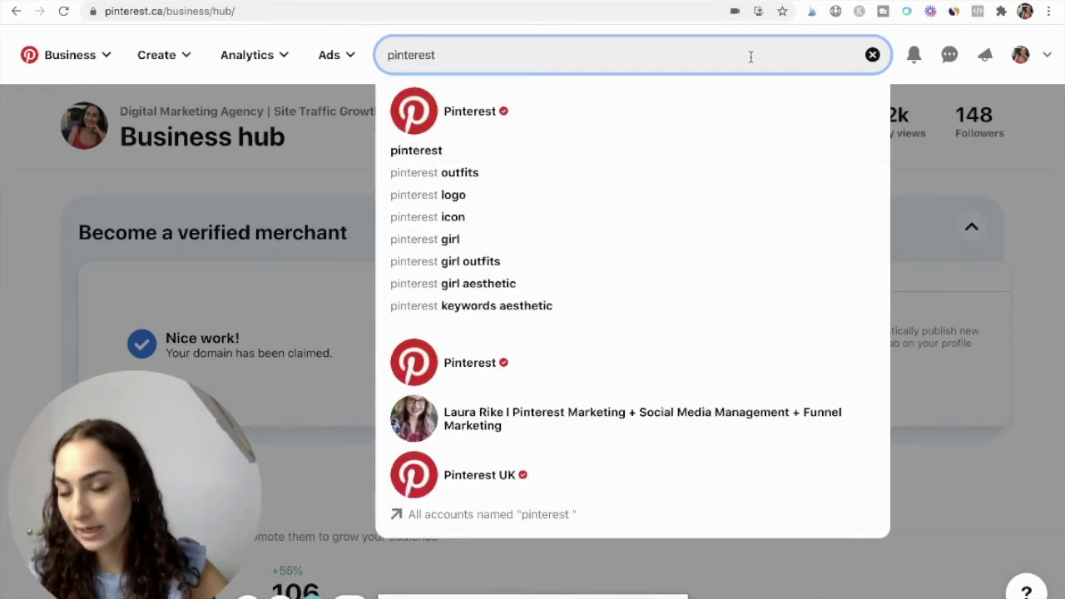
text(a)
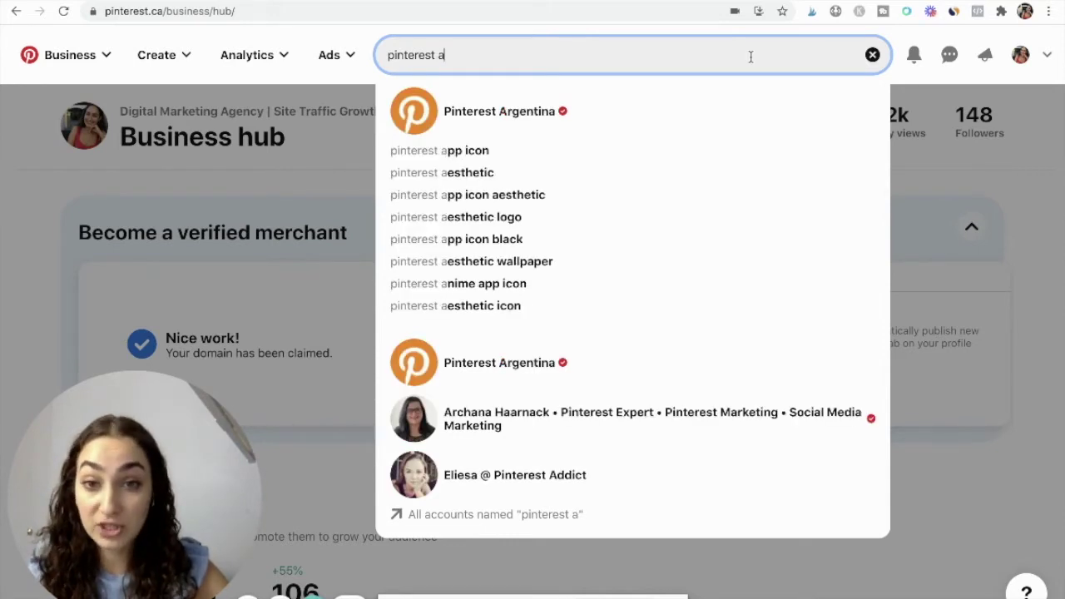
text(v)
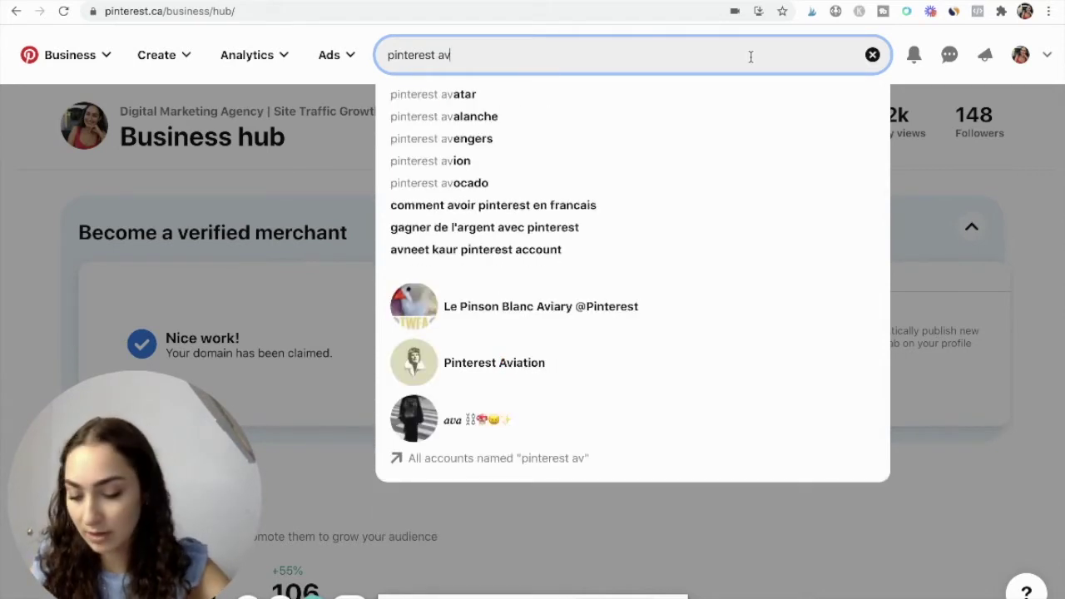
key(BackSpace)
text(dv)
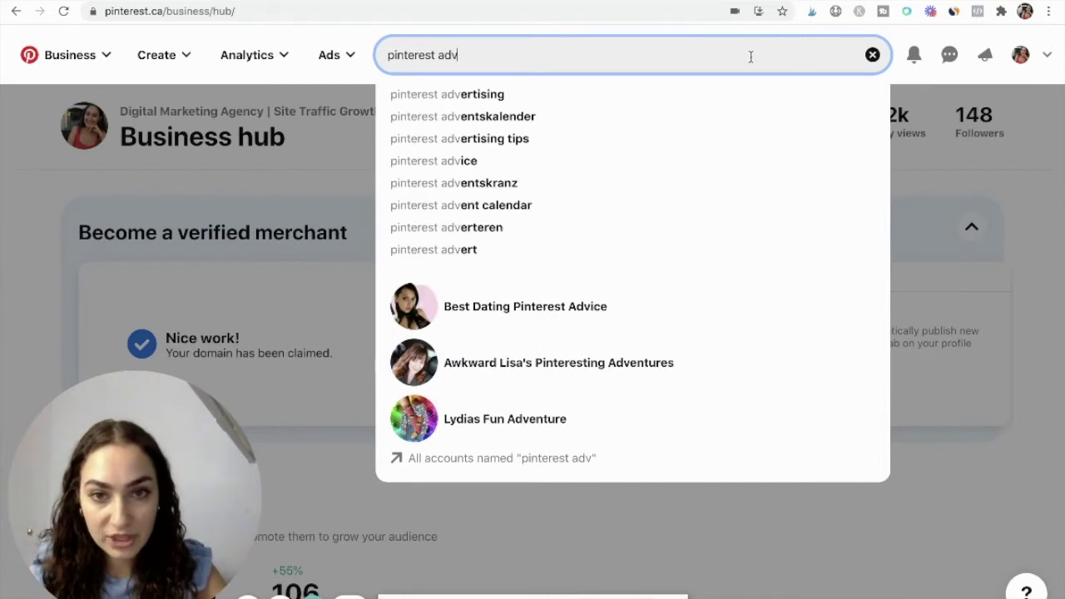
Go through the suggestions for "pinterest advertising" and choose "pinterest advertising tips" as the search phrase
key(Down)
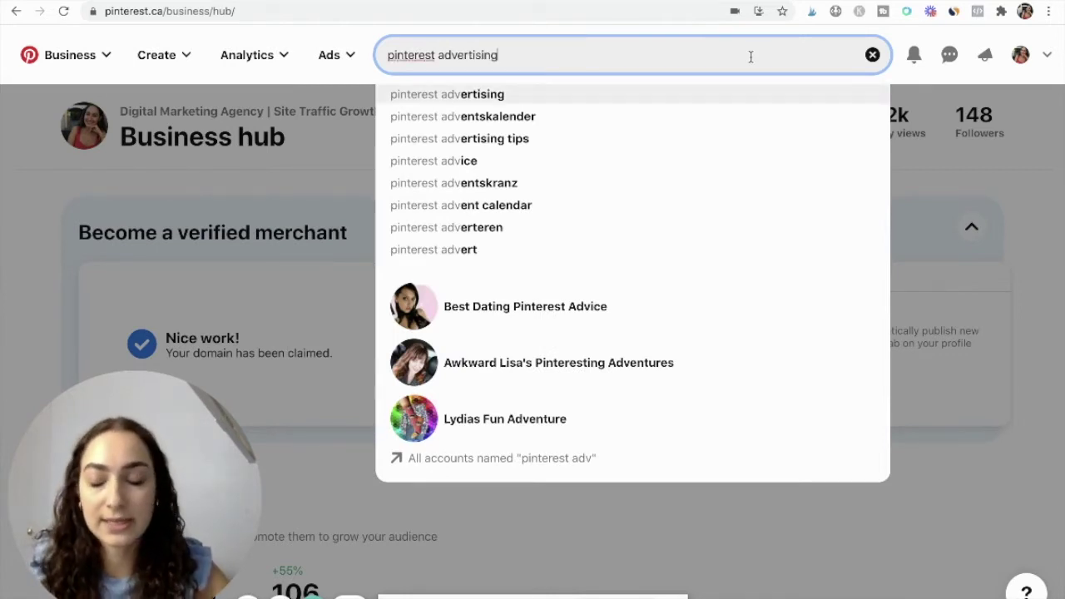
key(Down)
key(Down)
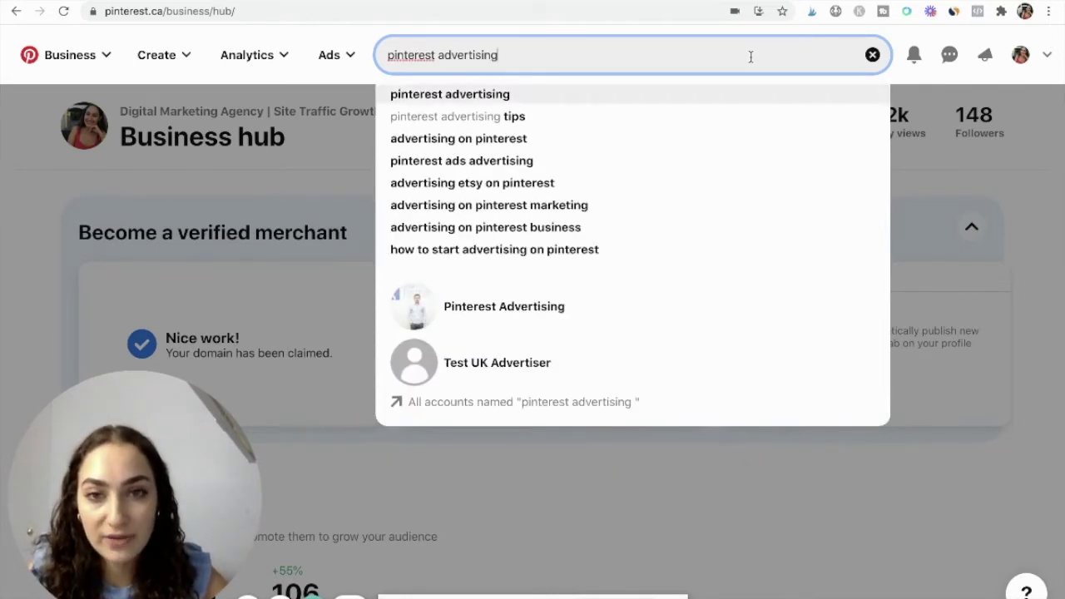
key(Down)
key(Down)
key(Down)
key(Up)
key(Up)
key(Up)
key(Up)
key(Down)
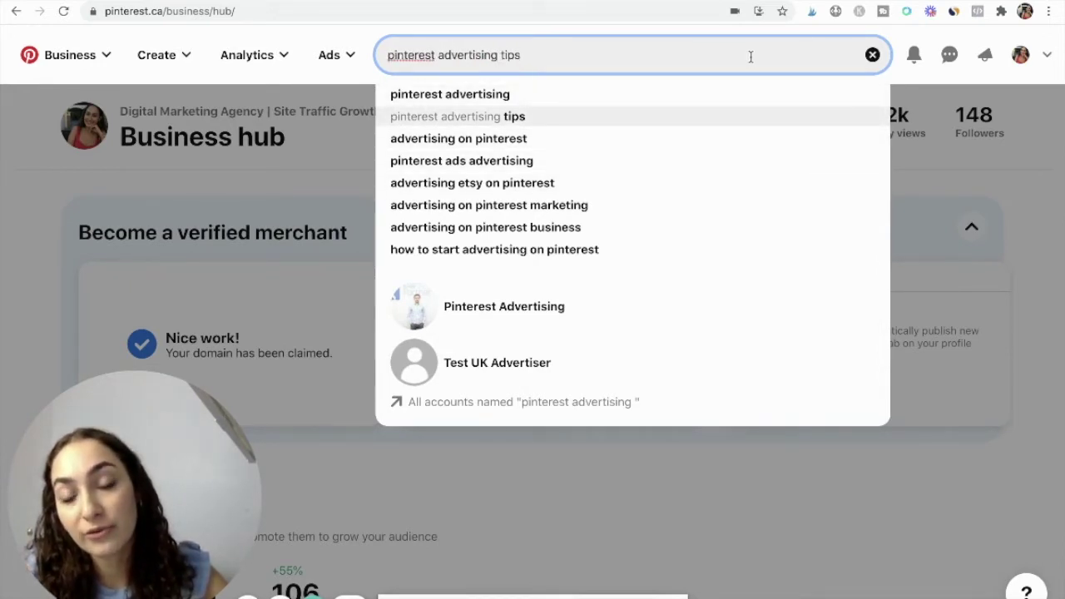
key(Up)
key(Down)
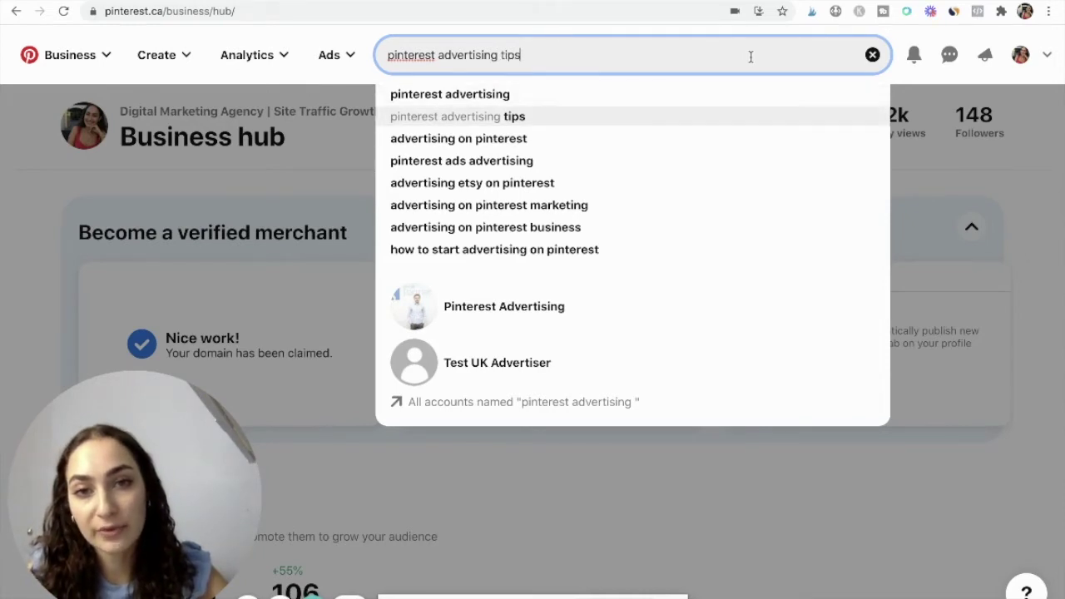
Copy the whole search phrase "pinterest advertising tips" and leave the search
key(ctrl+a)
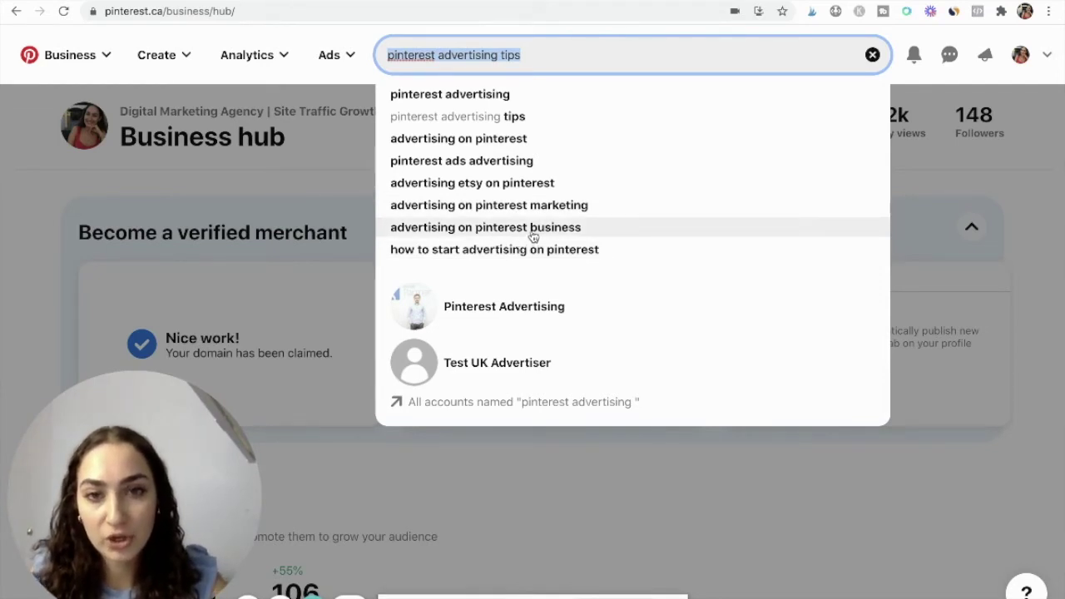
double_click(446, 53)
click(445, 53)
key(ctrl+c)
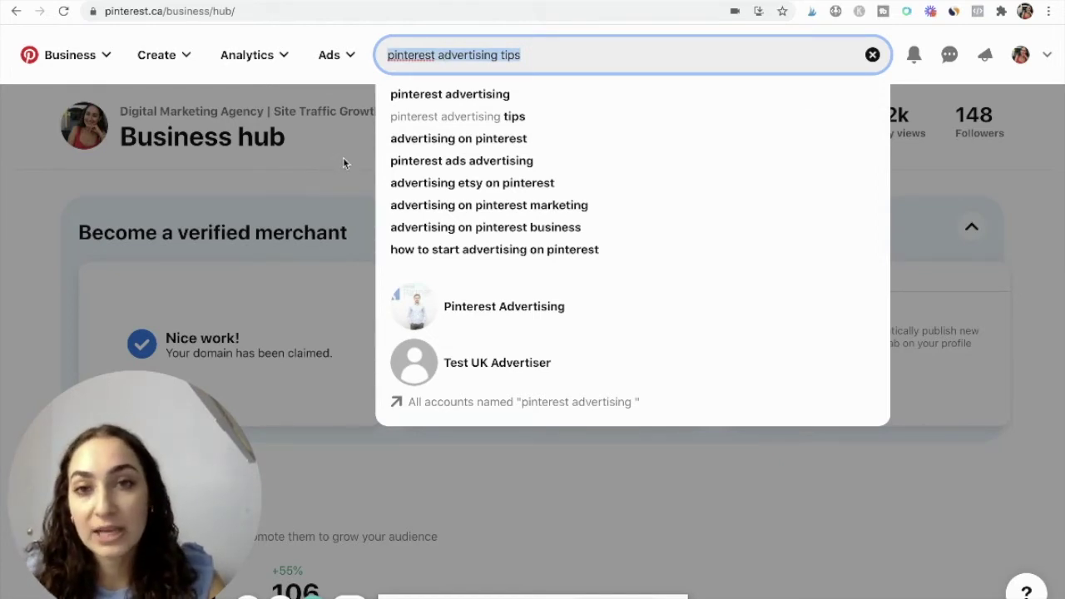
click(342, 157)
Open the business profile and show its saved boards
click(1019, 56)
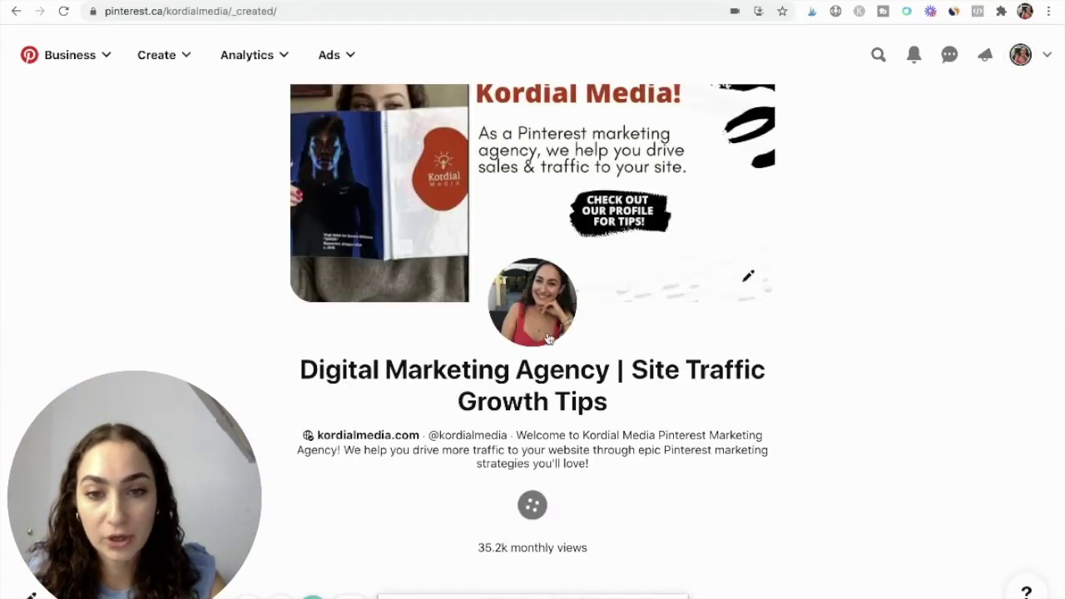
scroll(625, 424, down, 5)
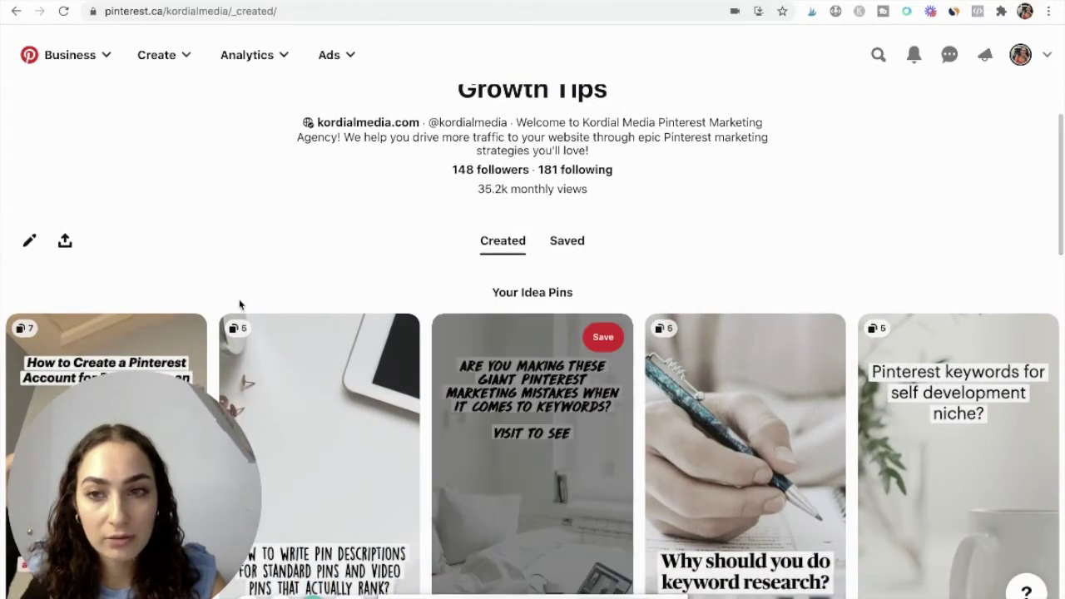
scroll(565, 108, down, 2)
click(566, 109)
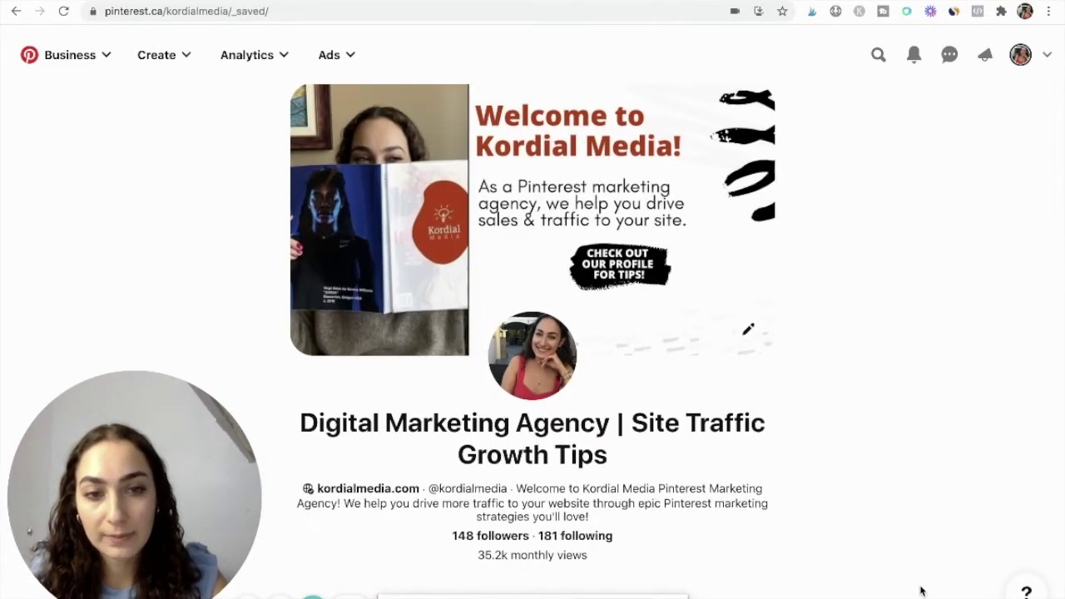
Start a new board on the profile and paste "pinterest advertising tips" as its name
scroll(920, 586, down, 2)
click(1034, 452)
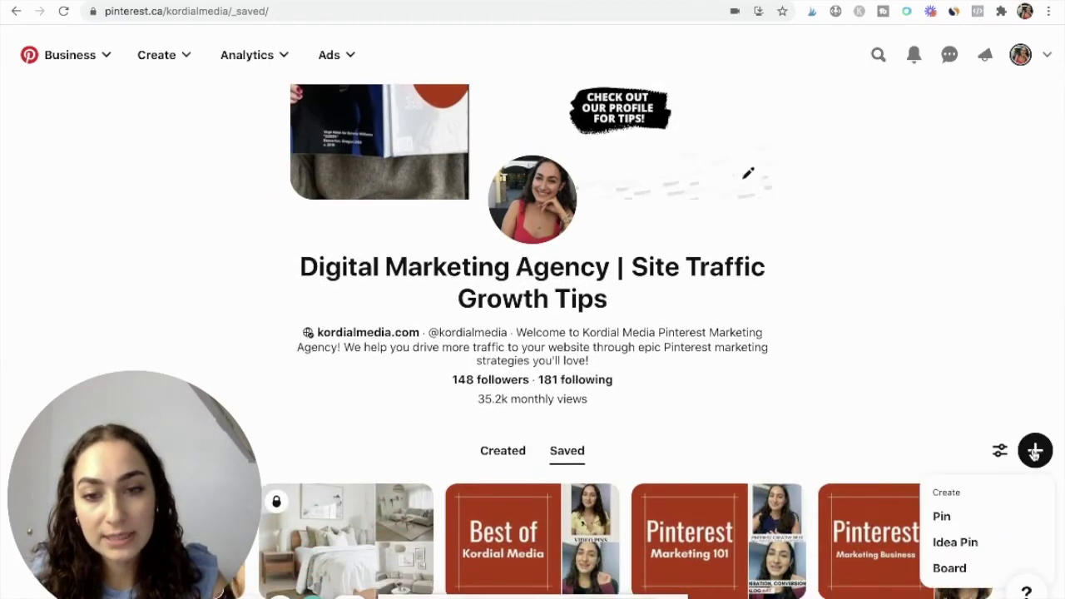
click(950, 569)
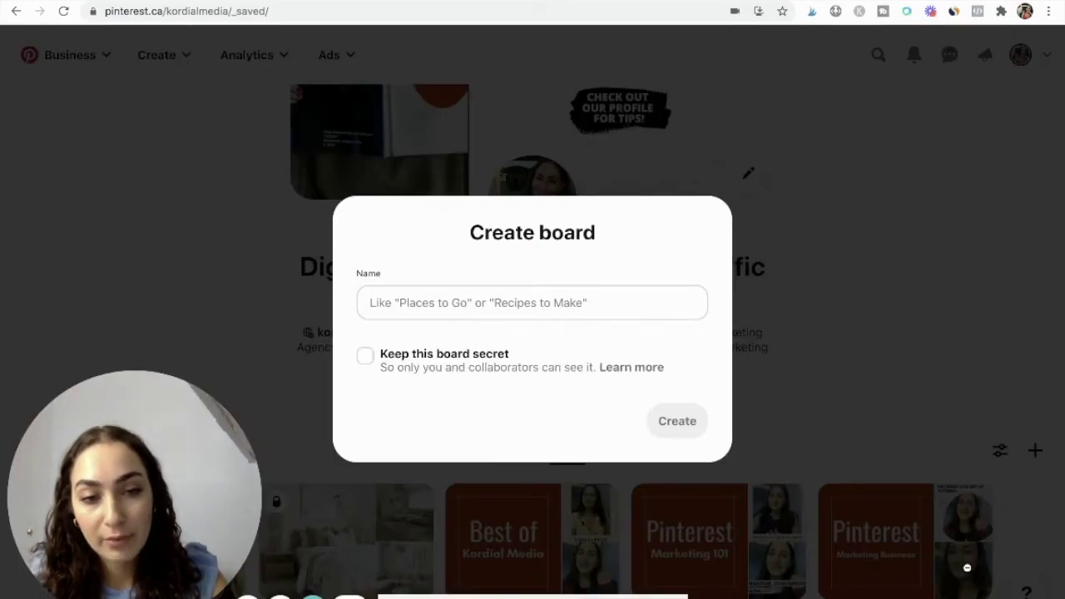
click(464, 301)
key(ctrl+v)
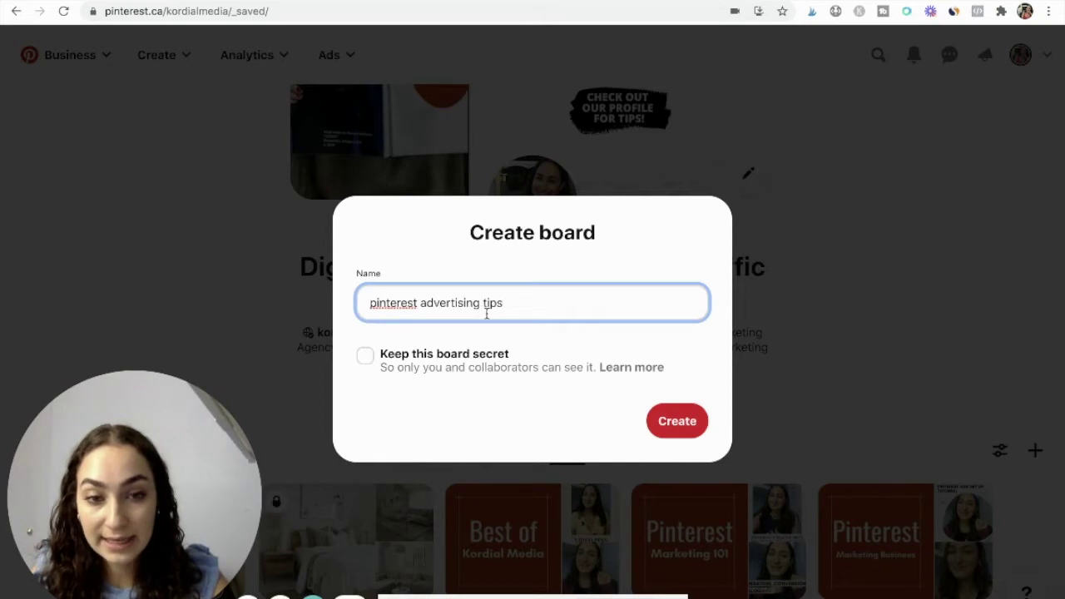
Capitalize the board name as "Pinterest Advertising Tips", create the public board and dismiss the suggested Pins without saving any
click(483, 305)
key(Delete)
text(T)
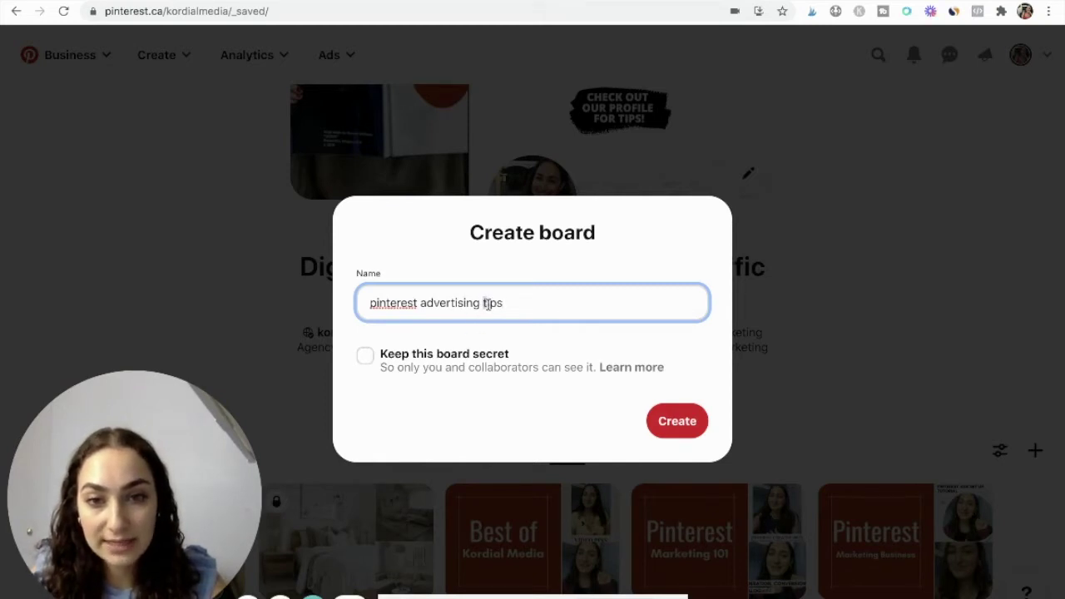
click(420, 303)
key(Delete)
text(A)
text(A)
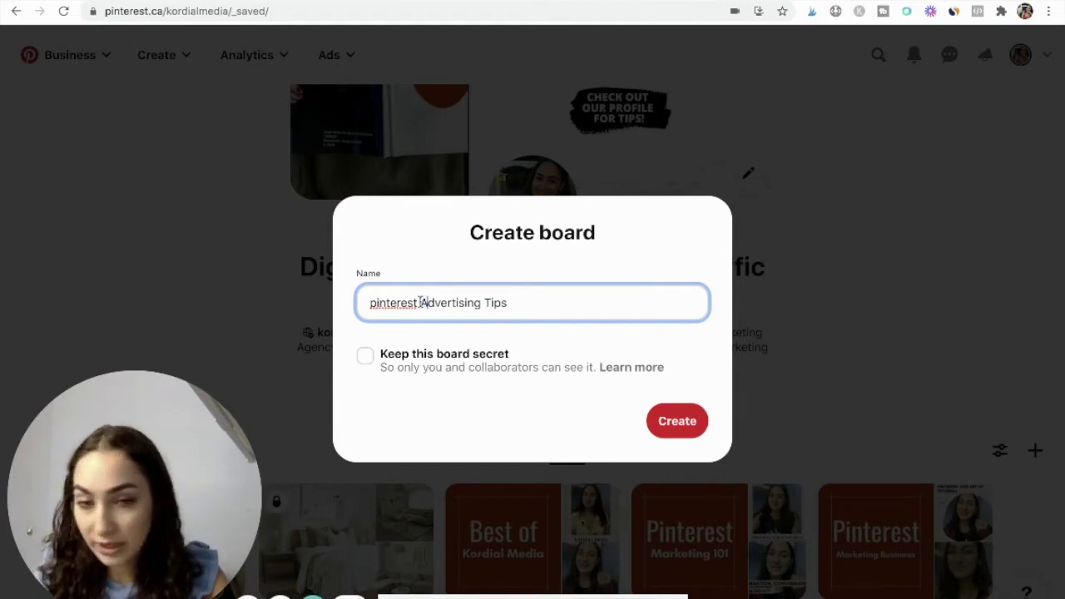
text(P)
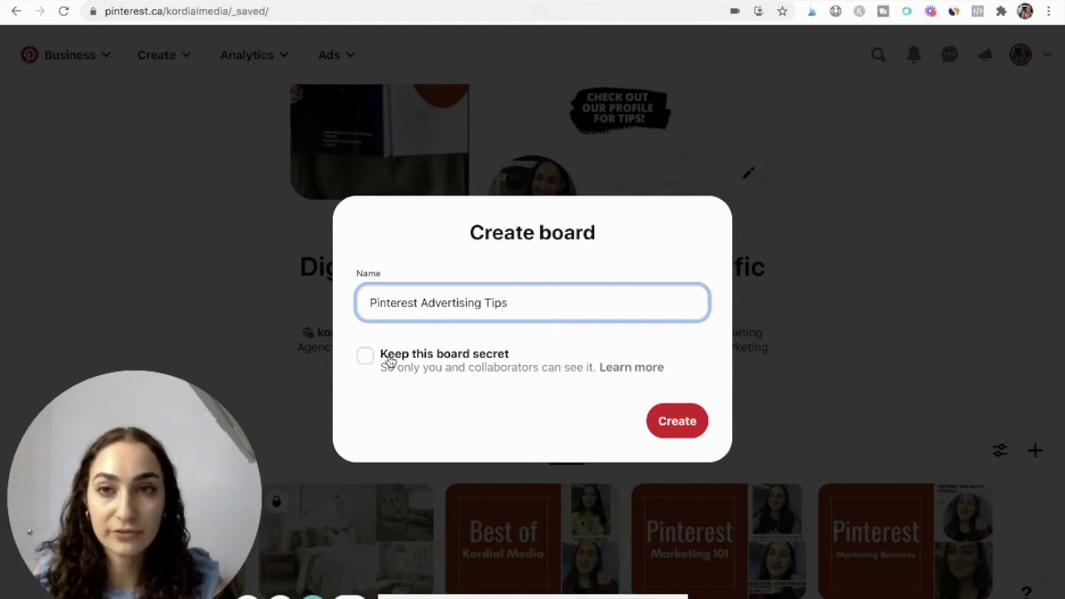
click(684, 424)
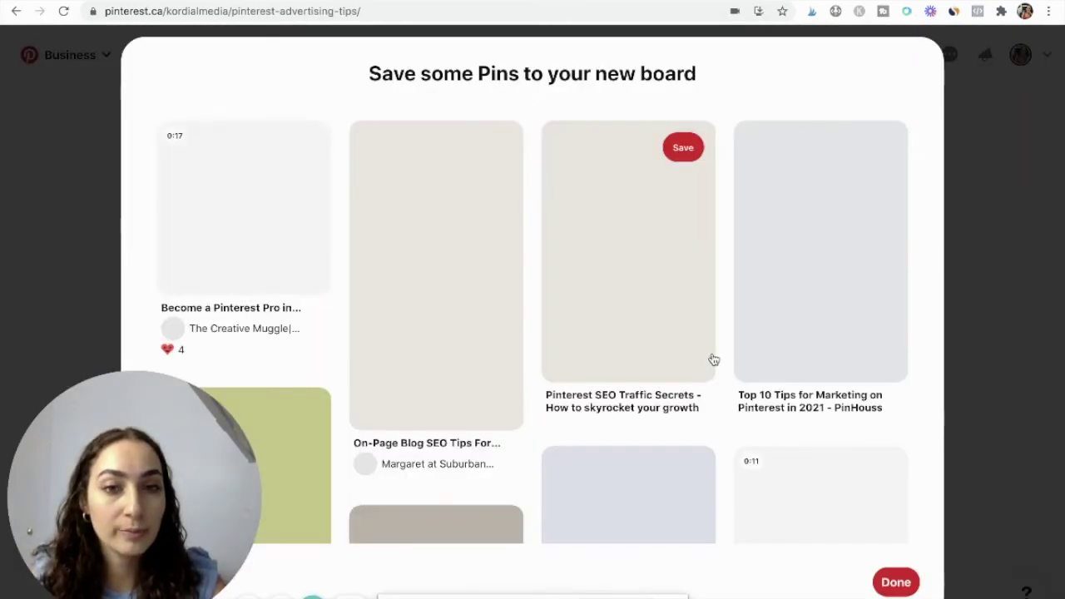
click(989, 257)
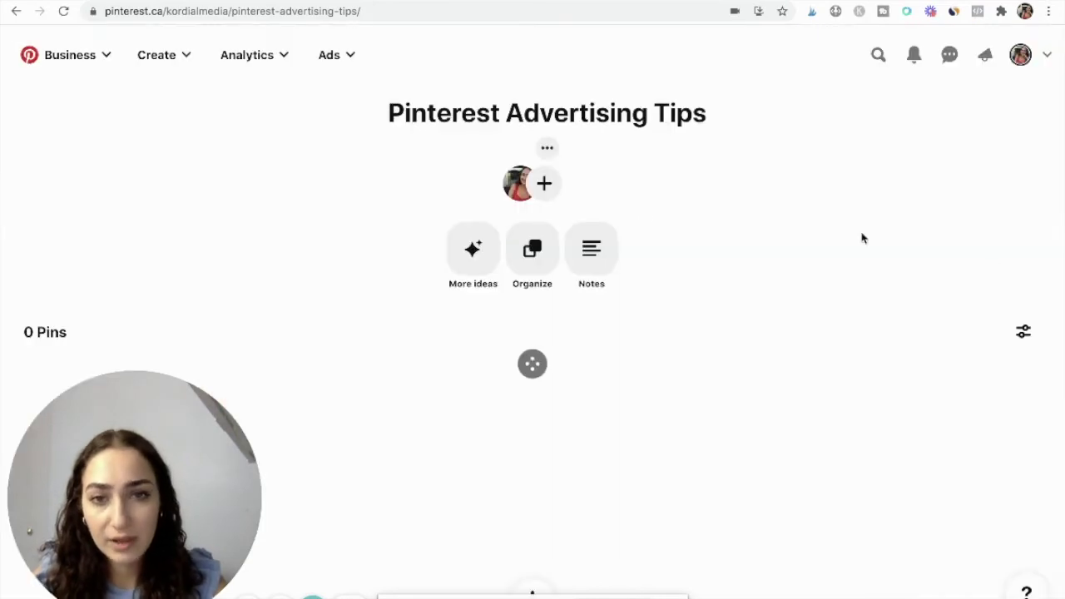
drag(405, 114, 701, 122)
click(700, 119)
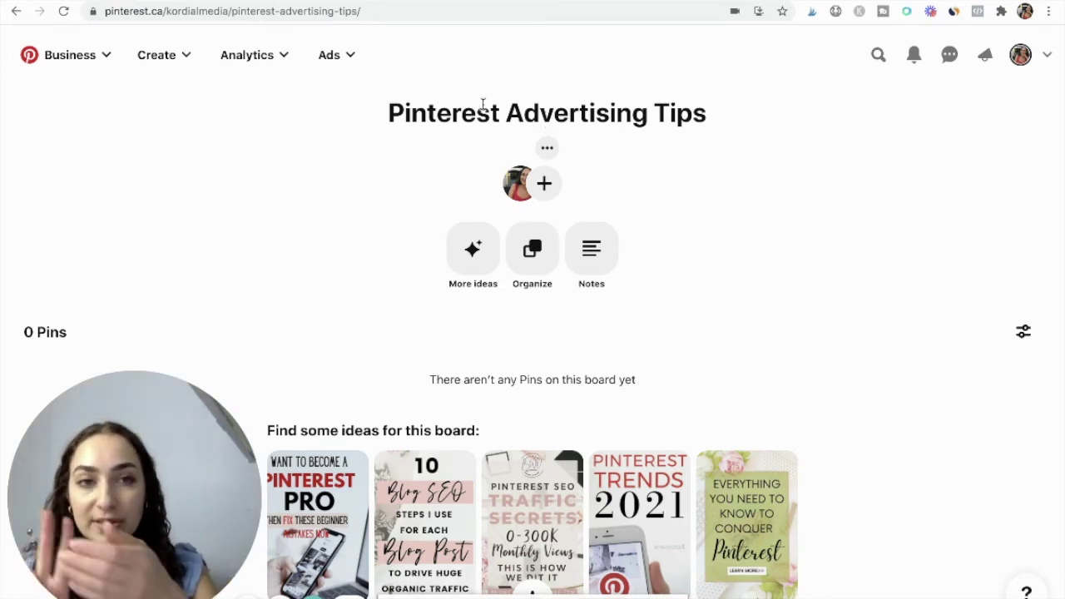
click(878, 54)
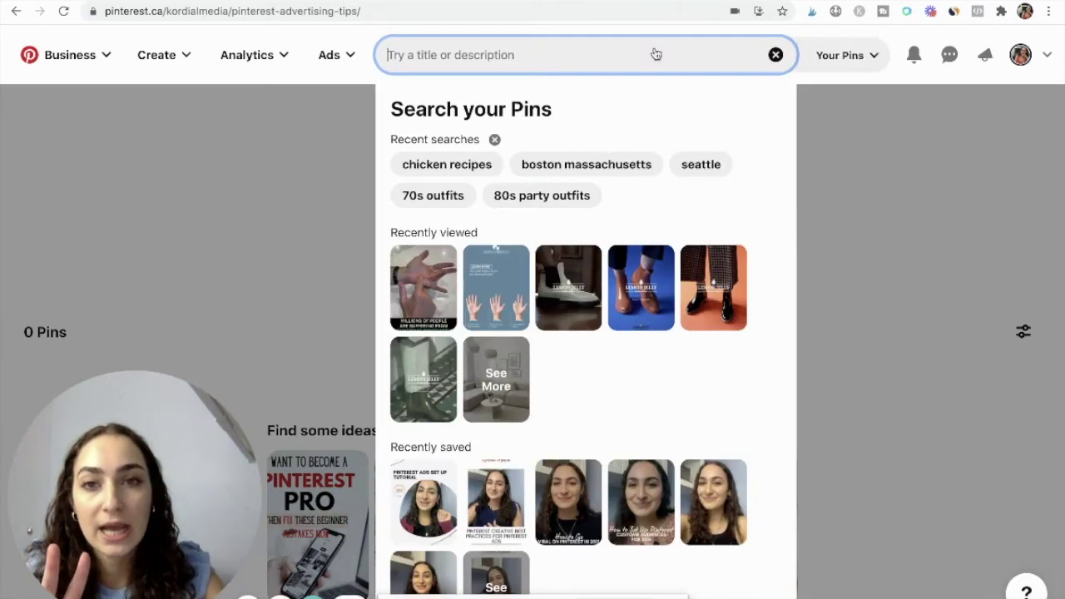
click(334, 103)
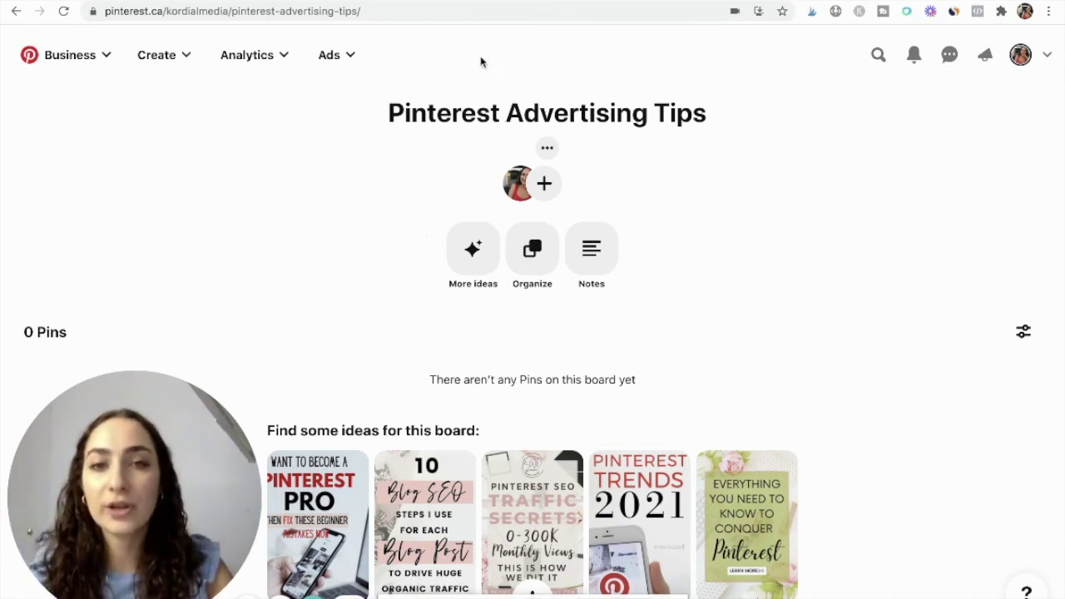
Open the new board for editing and begin its description with "Welcome to the"
click(547, 148)
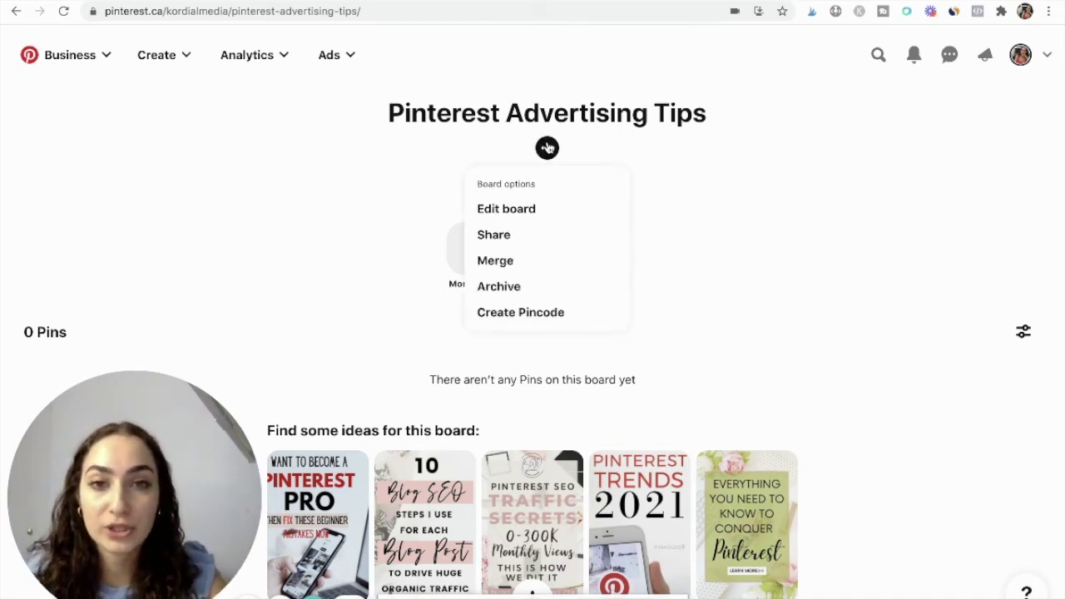
click(525, 210)
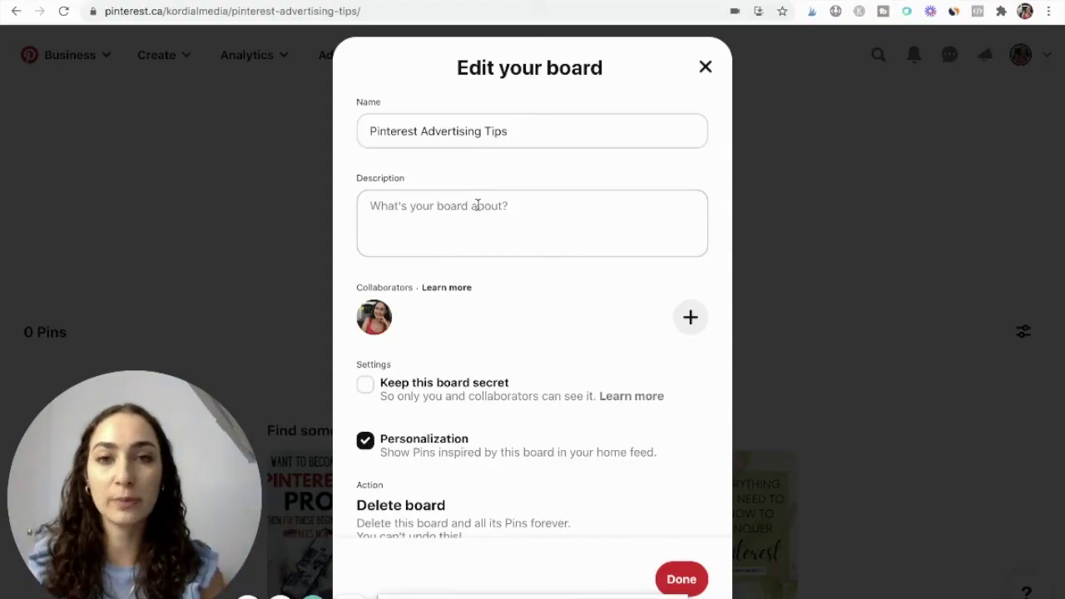
click(477, 205)
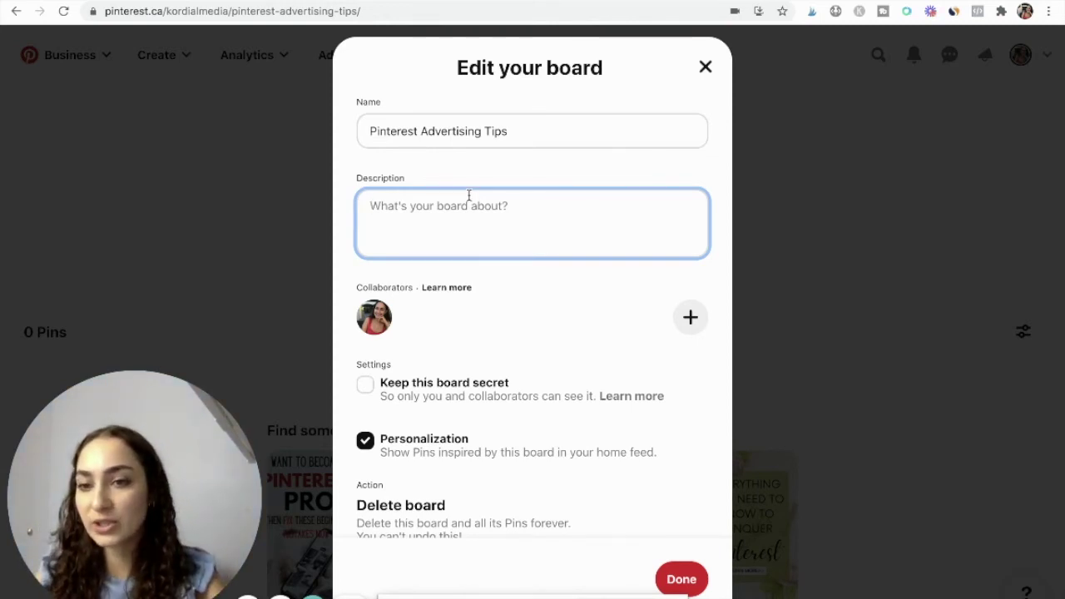
text(Vis)
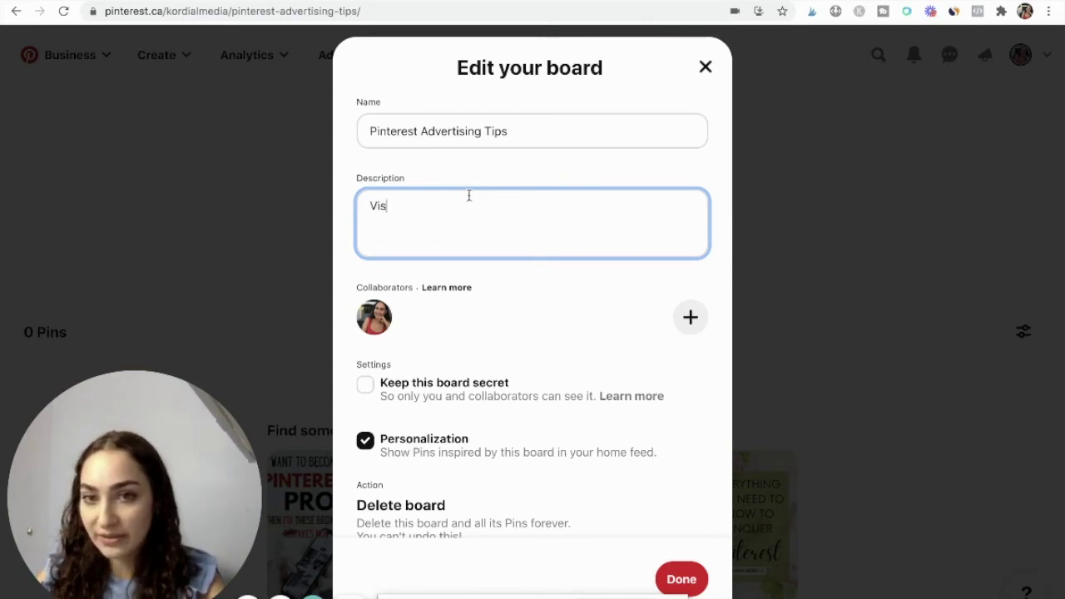
key(BackSpace)
key(BackSpace)
key(BackSpace)
text(Welcome )
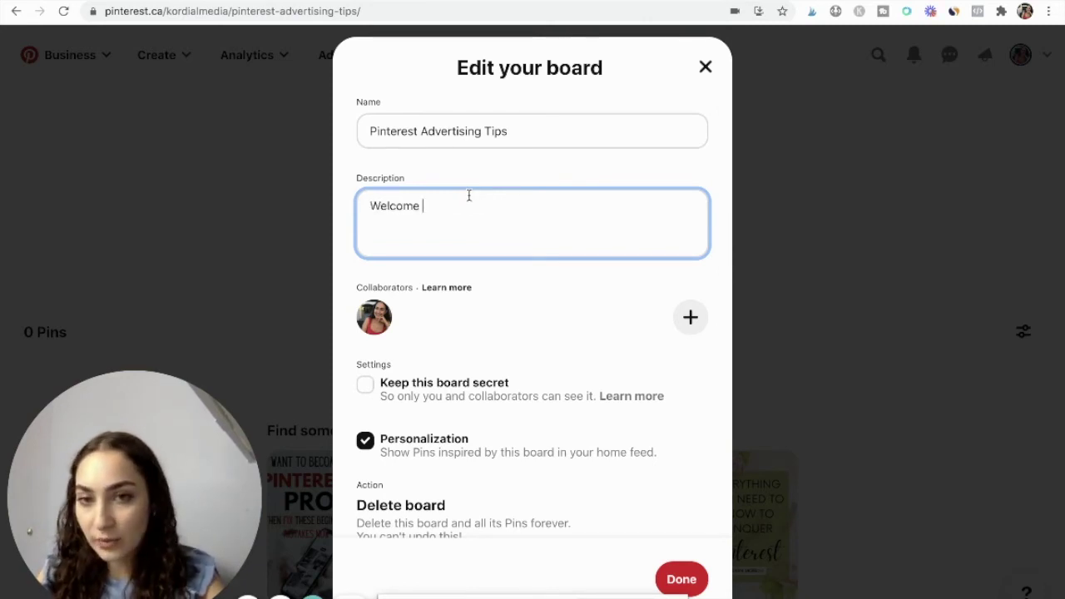
text(to the)
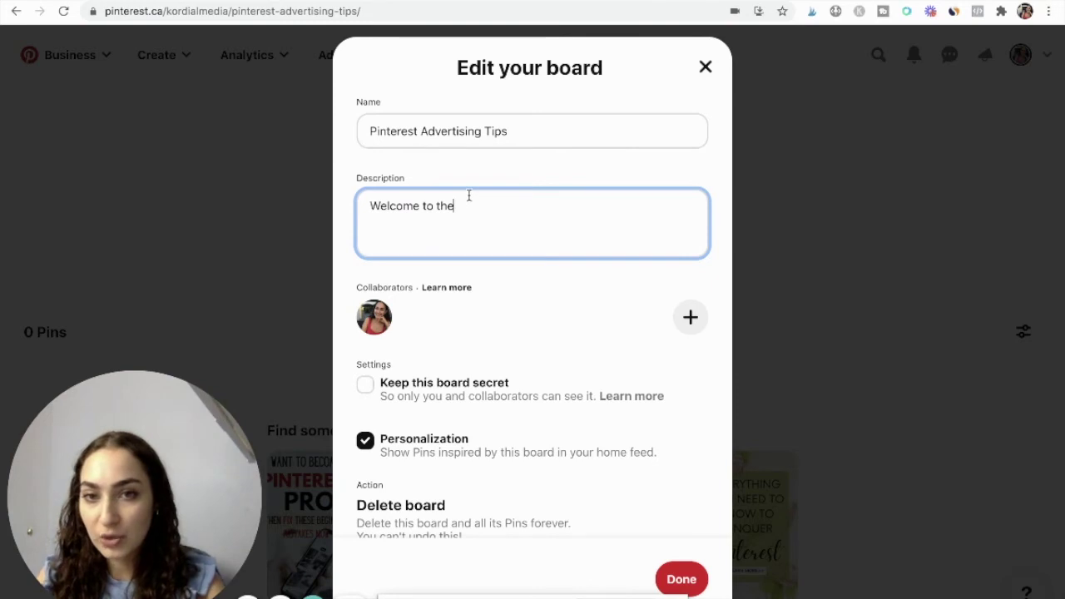
Copy the board name "Pinterest Advertising Tips" into the description after "Welcome to the" and finish the sentence with "board by Kordial Media!"
click(467, 131)
triple_click(466, 130)
key(ctrl+c)
click(472, 200)
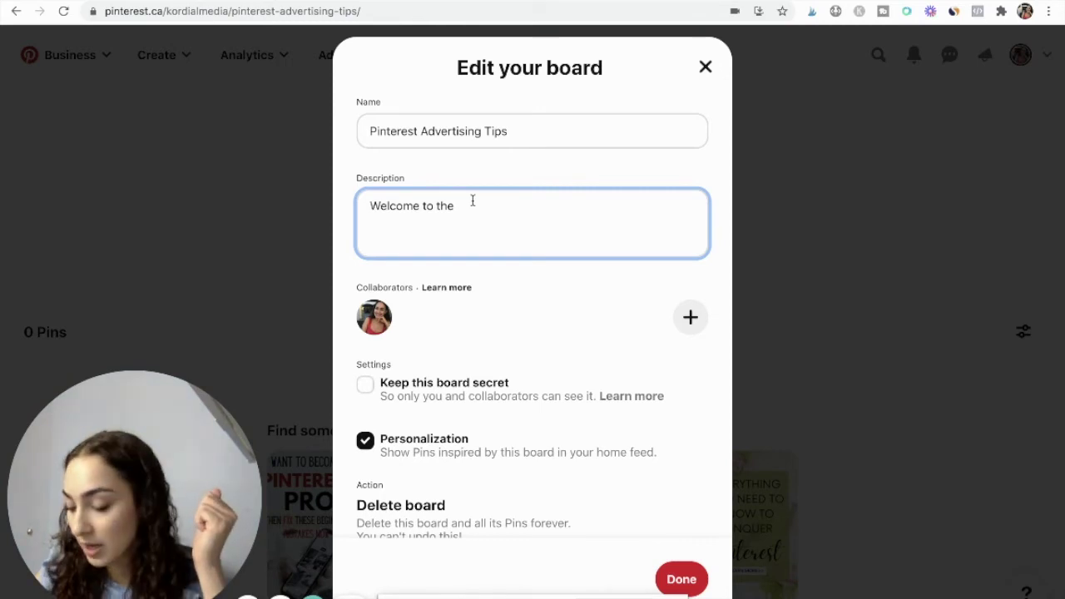
key(ctrl+v)
text(board)
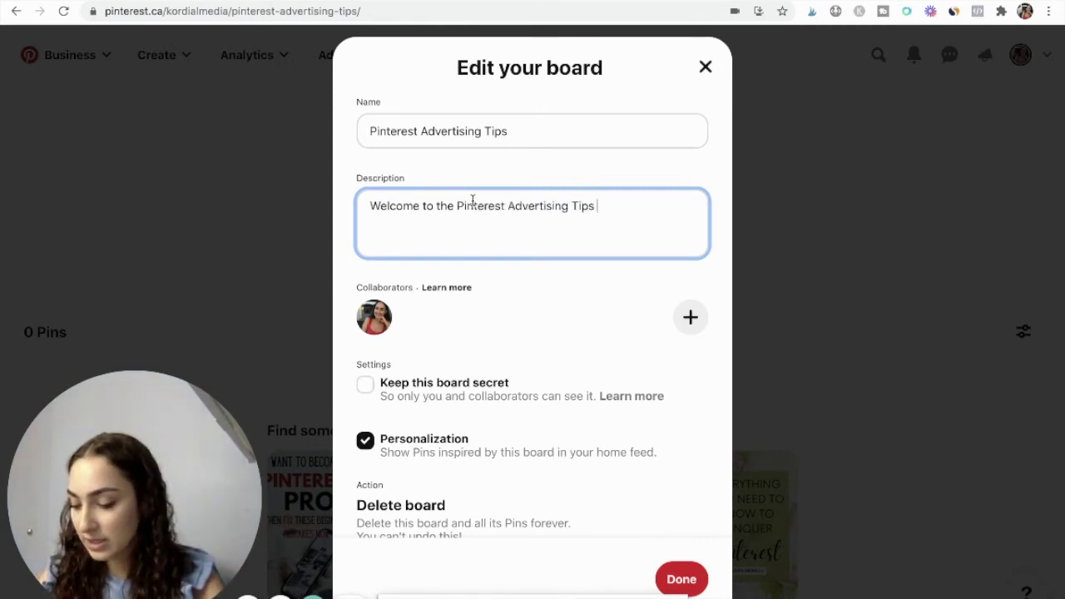
text( by Kor)
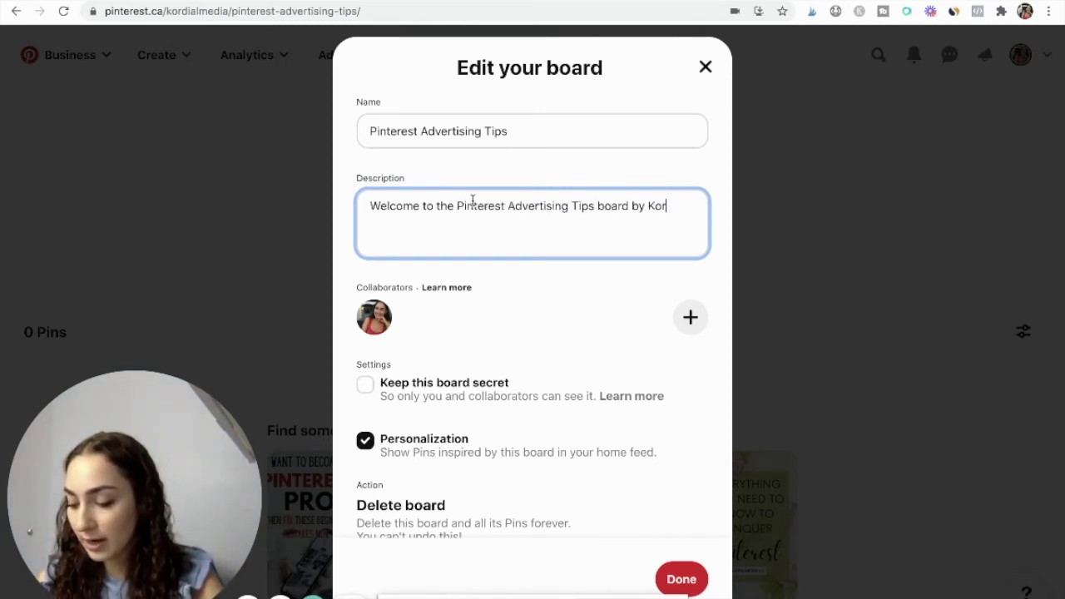
text(dial Media! n this)
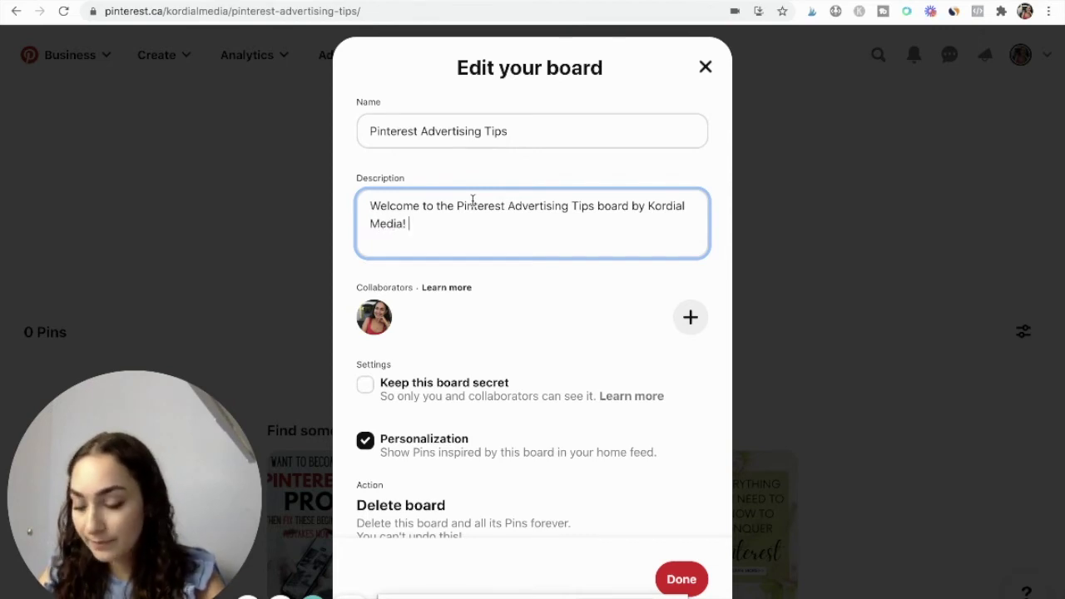
key(BackSpace)
key(BackSpace)
key(BackSpace)
key(BackSpace)
key(BackSpace)
key(BackSpace)
key(BackSpace)
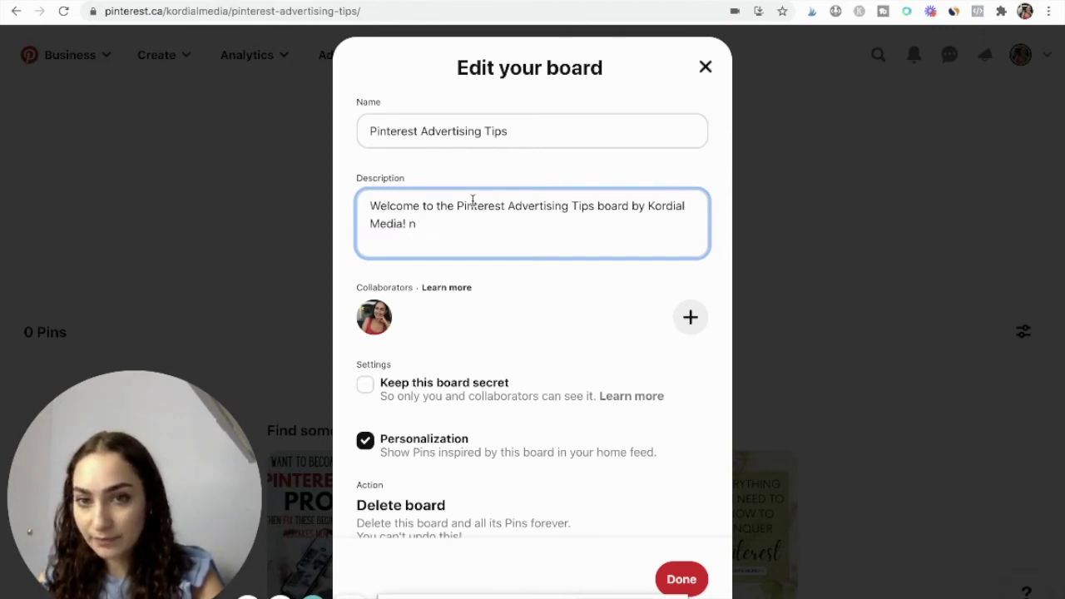
Continue the board description with "In this board, you will find a variety of tips and tricks all about"
text(In this board)
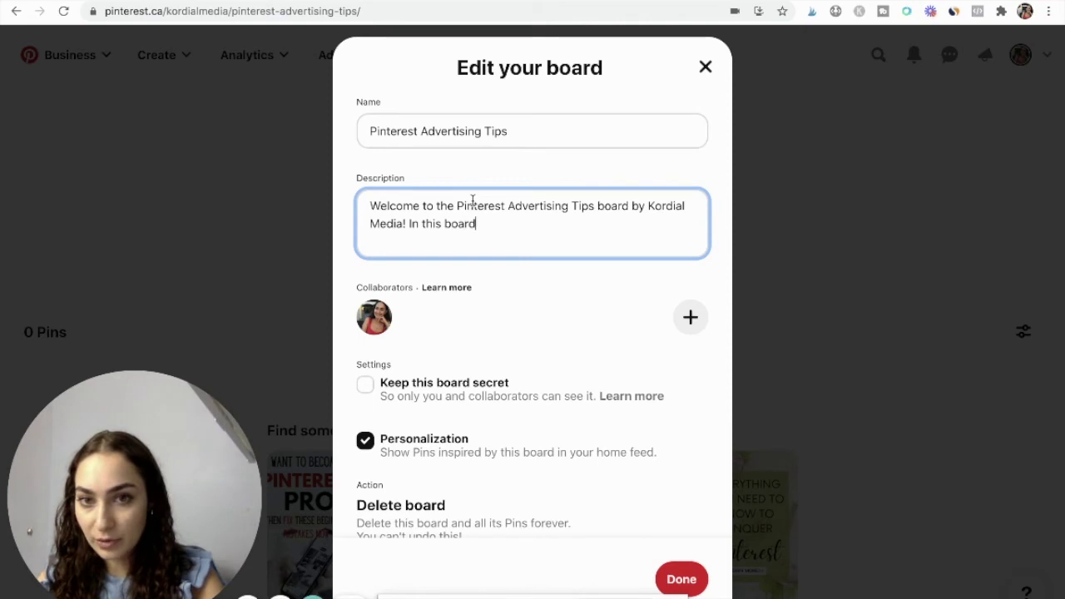
text(, you will )
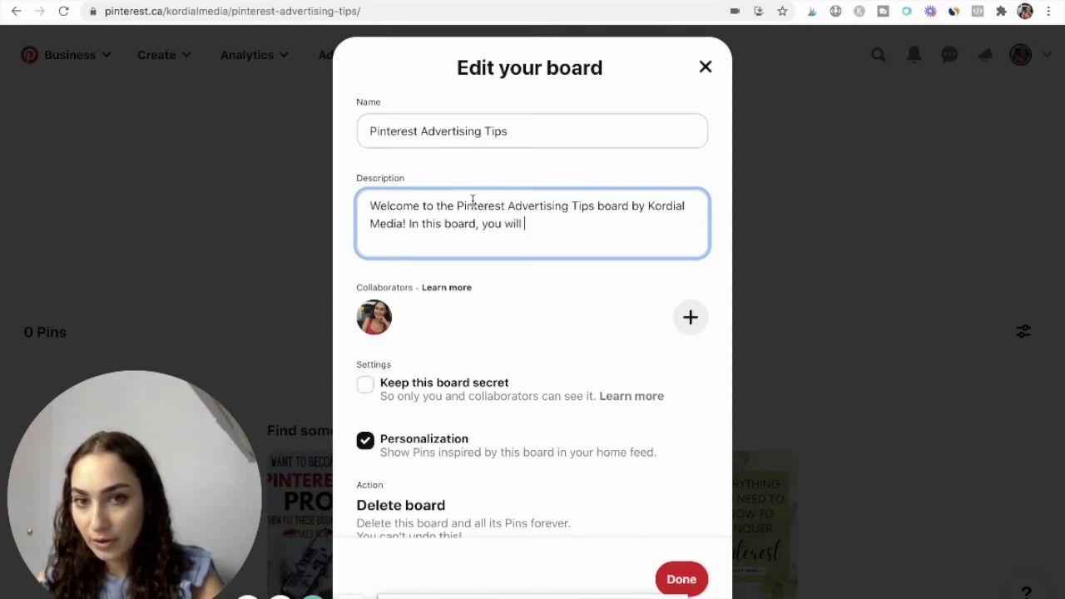
text(find a )
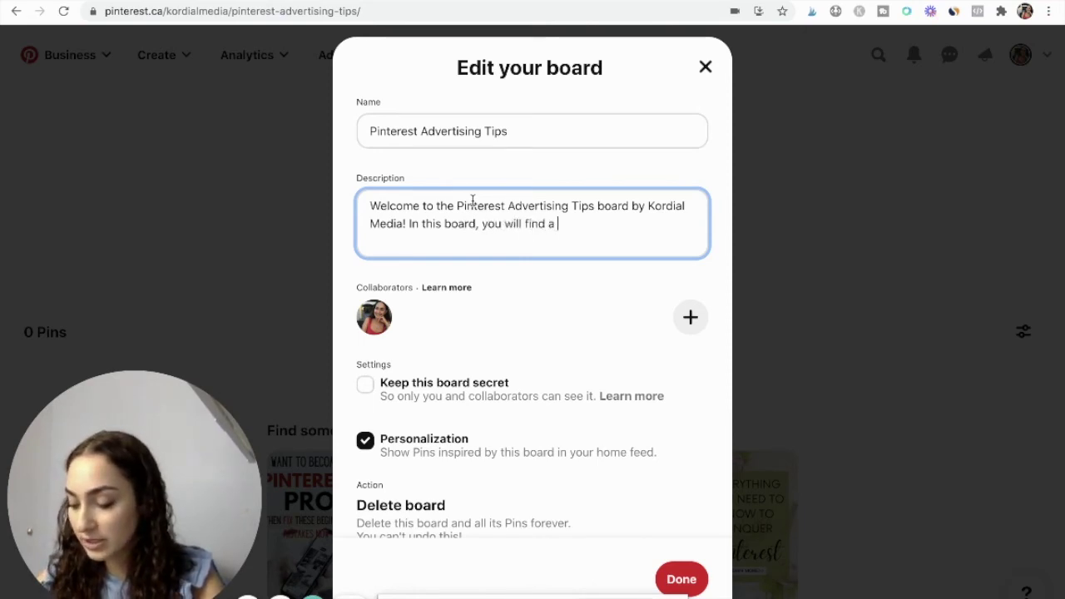
text(variety of )
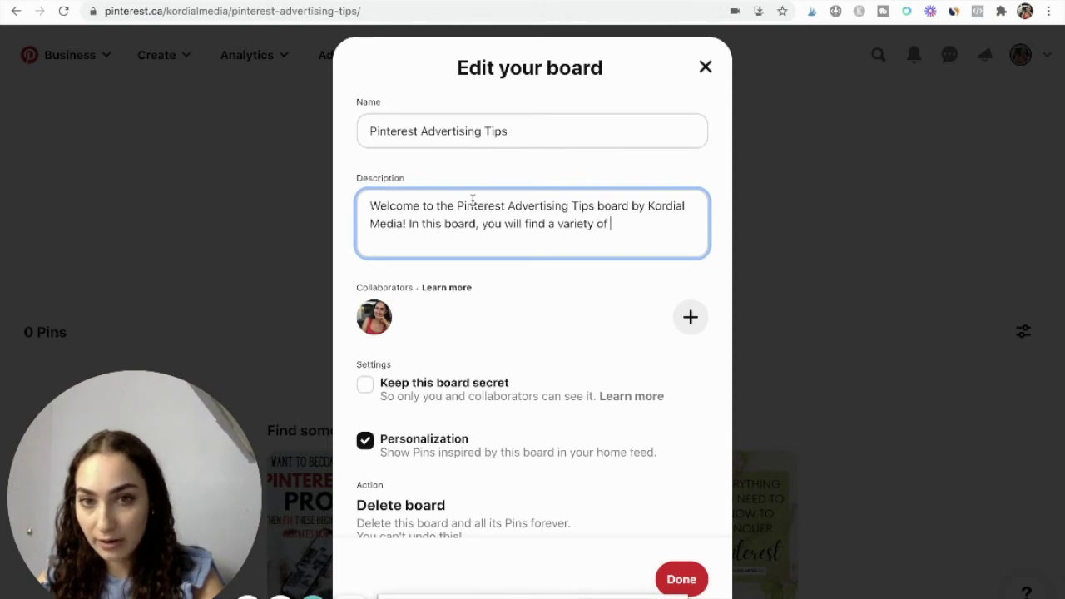
text(tips )
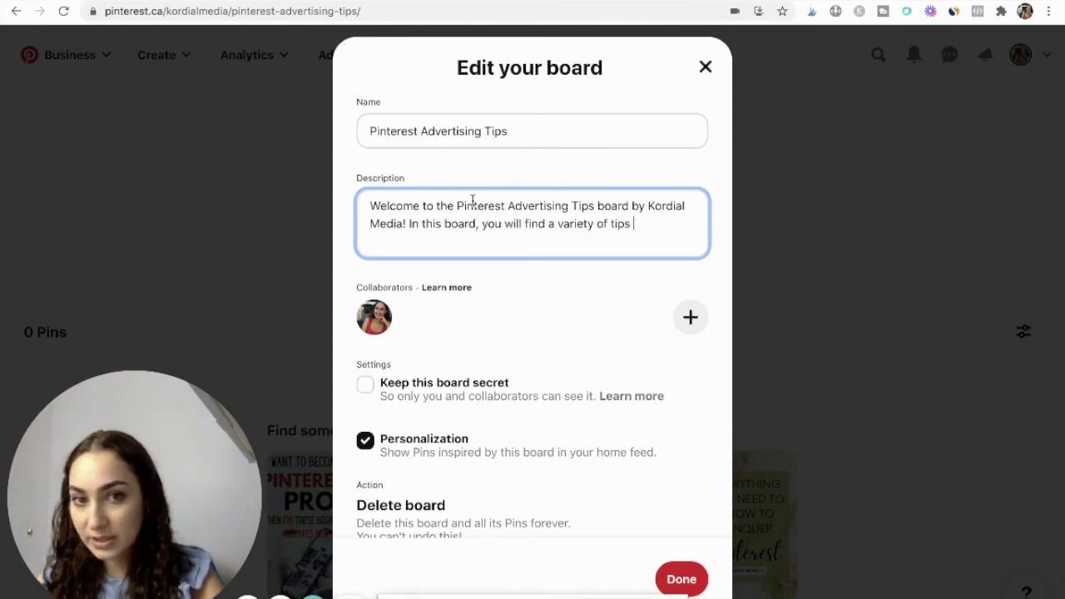
text(and tricks al)
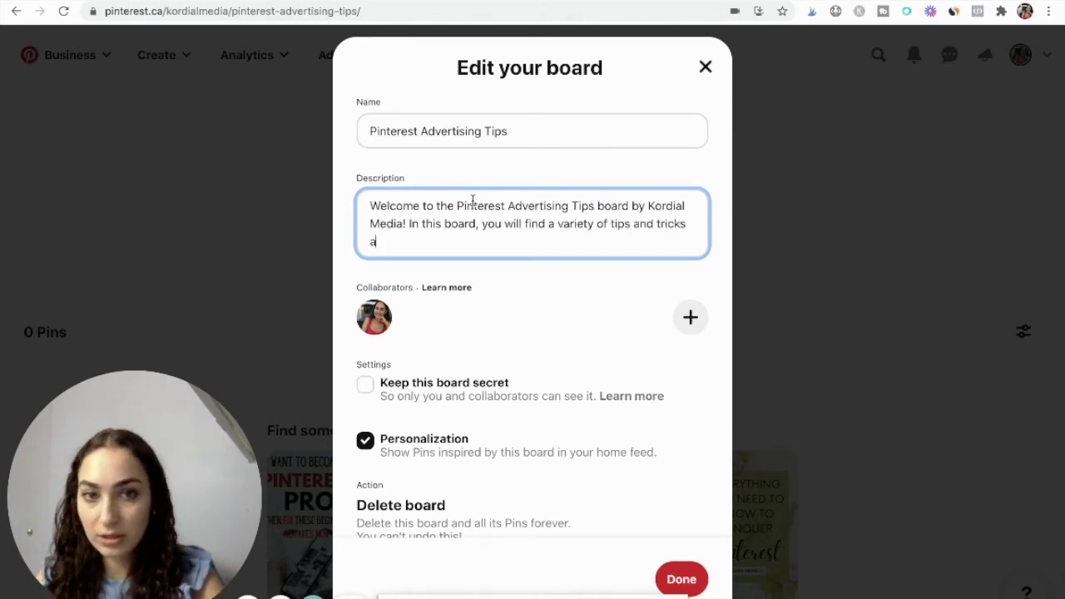
text(l about )
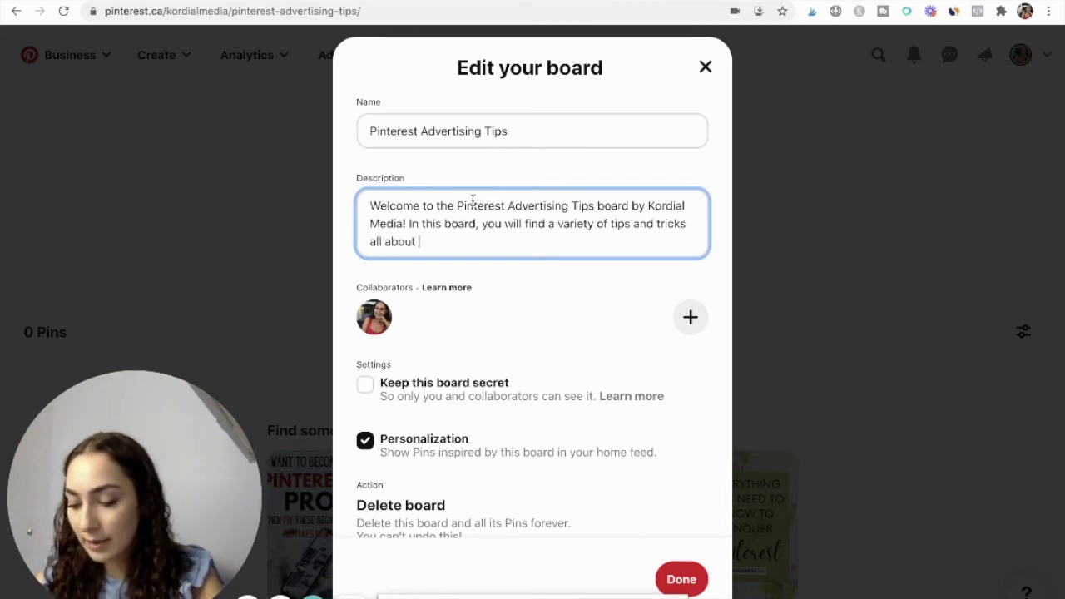
End the sentence with the placeholder "[long tail keyword]" and add "If you are looking for [long tail keyword] then this is the board for you..."
text([keyw)
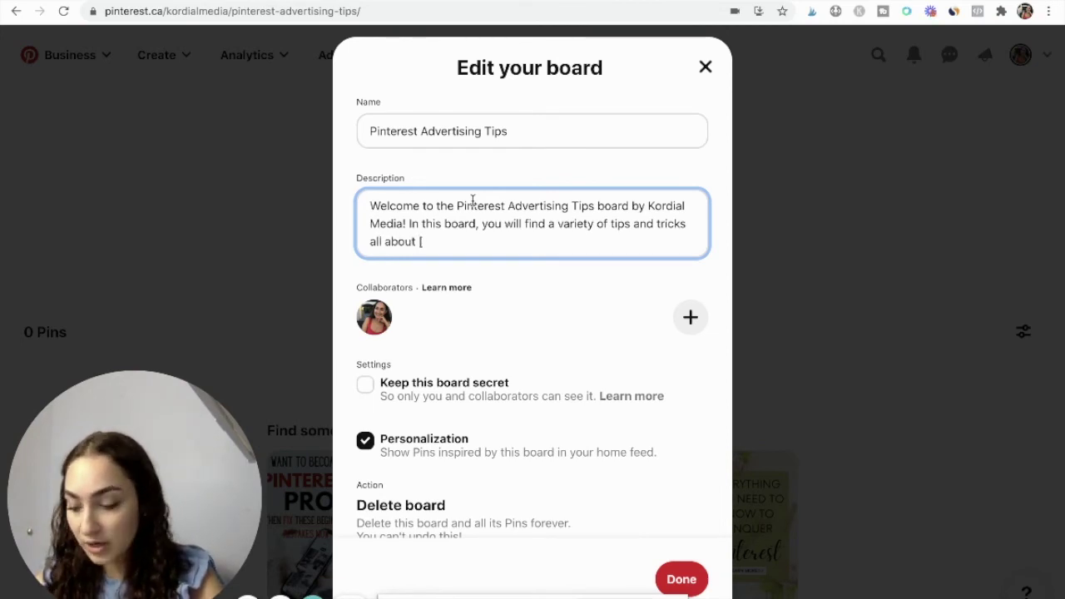
key(BackSpace)
key(BackSpace)
key(BackSpace)
key(BackSpace)
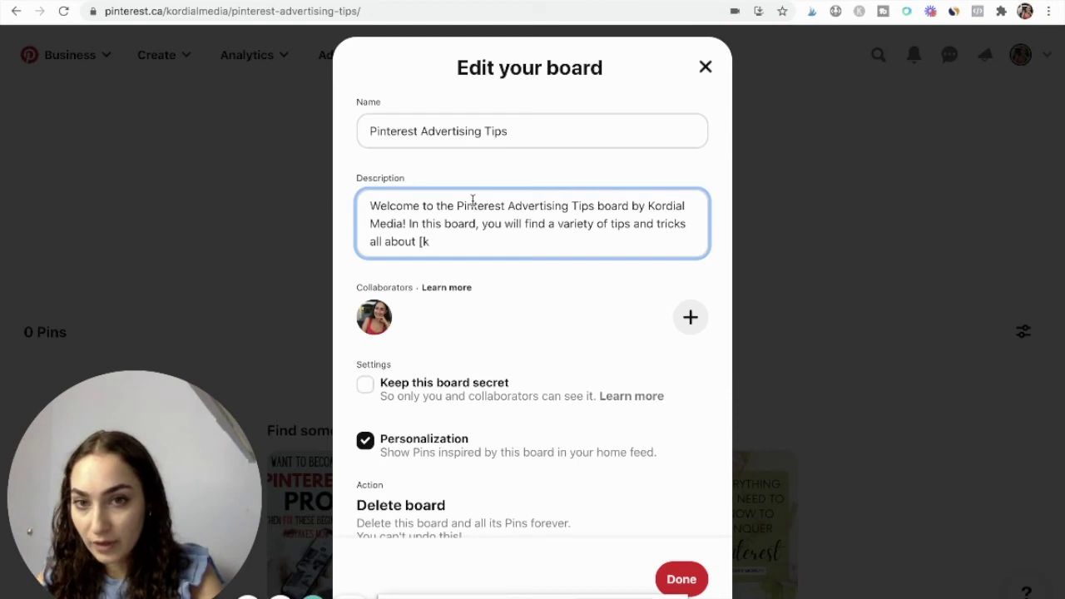
text(long keywo)
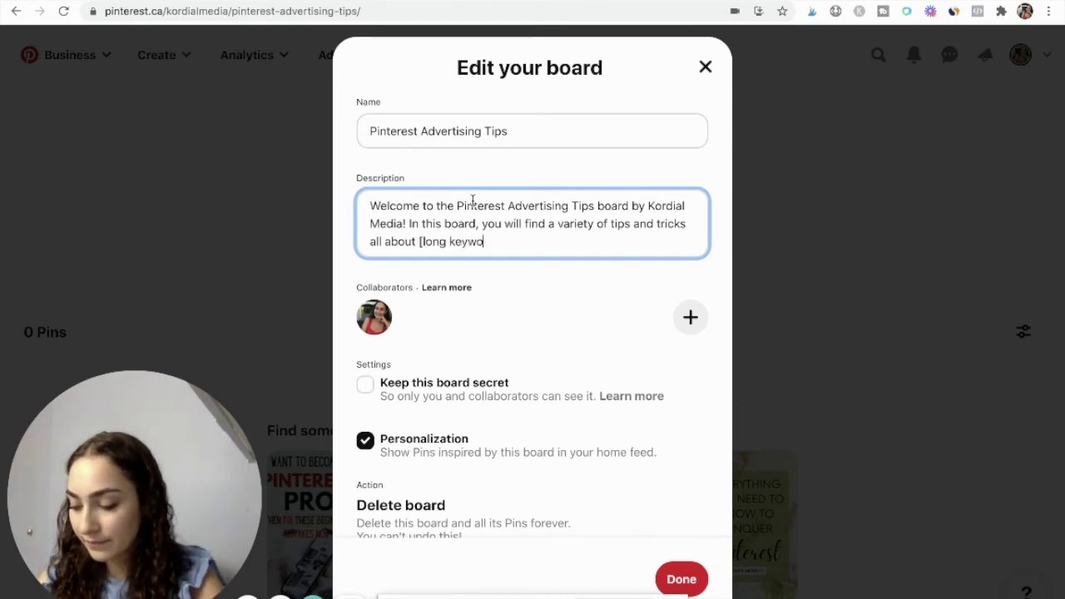
key(BackSpace)
key(BackSpace)
key(BackSpace)
key(BackSpace)
key(BackSpace)
text(tail )
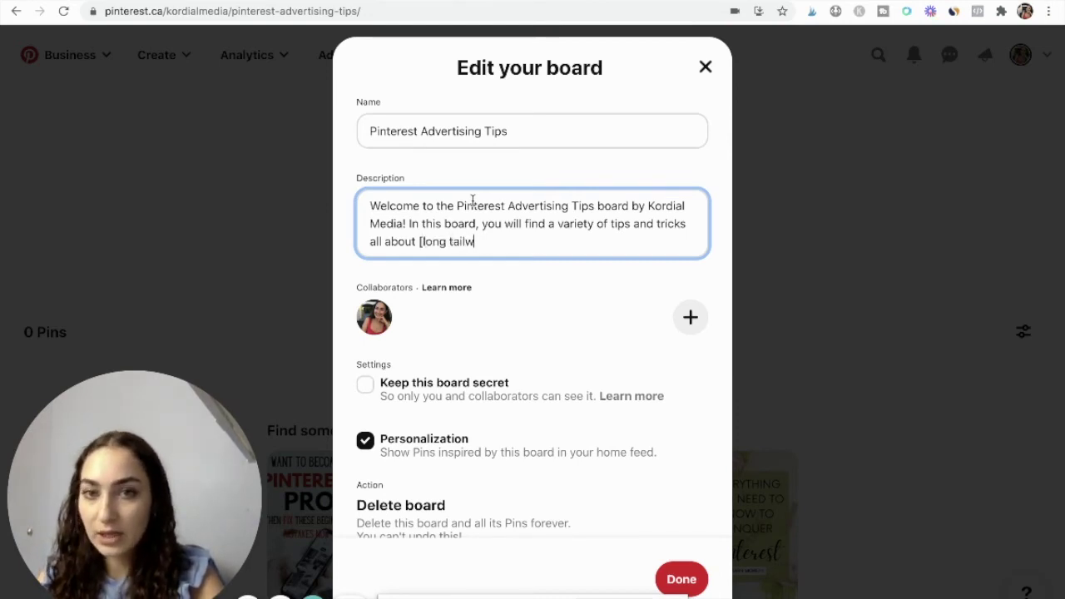
text(keywo)
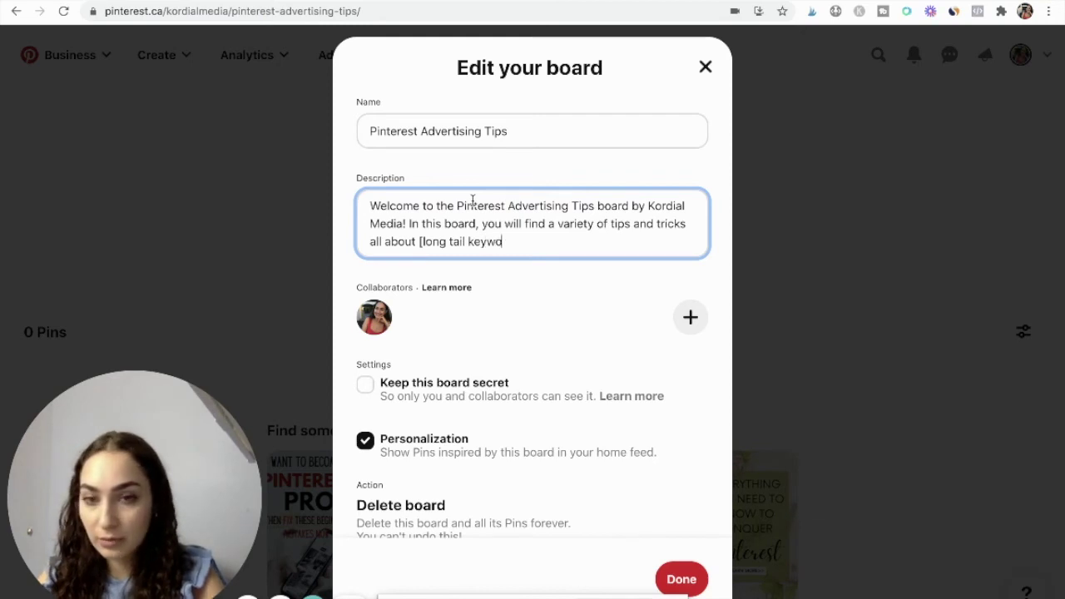
text(rd)
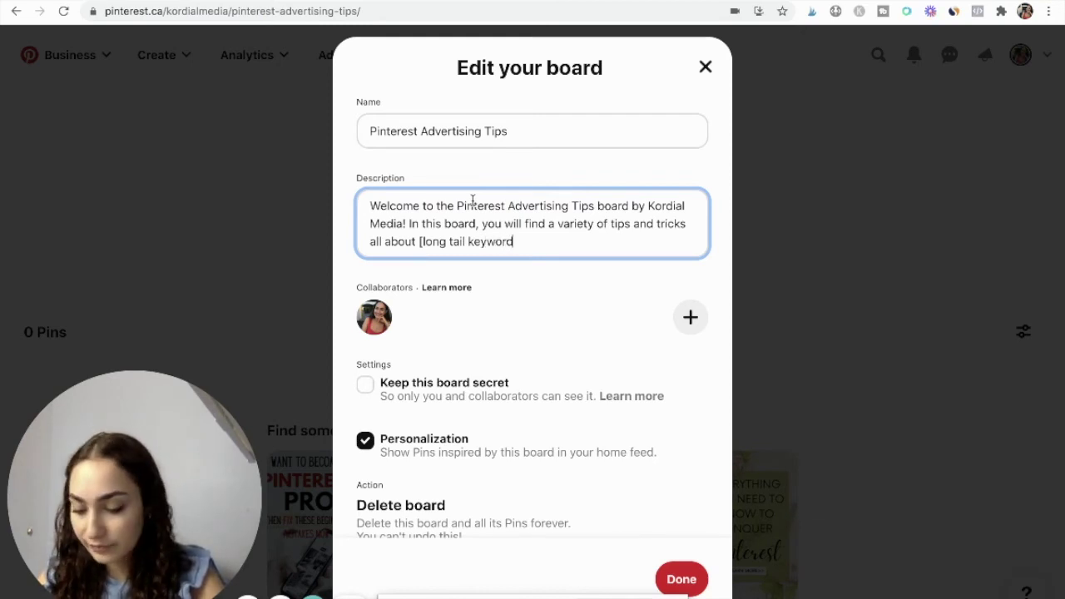
text(]. If you are looking for [long tail keyword] then this is the board for you...)
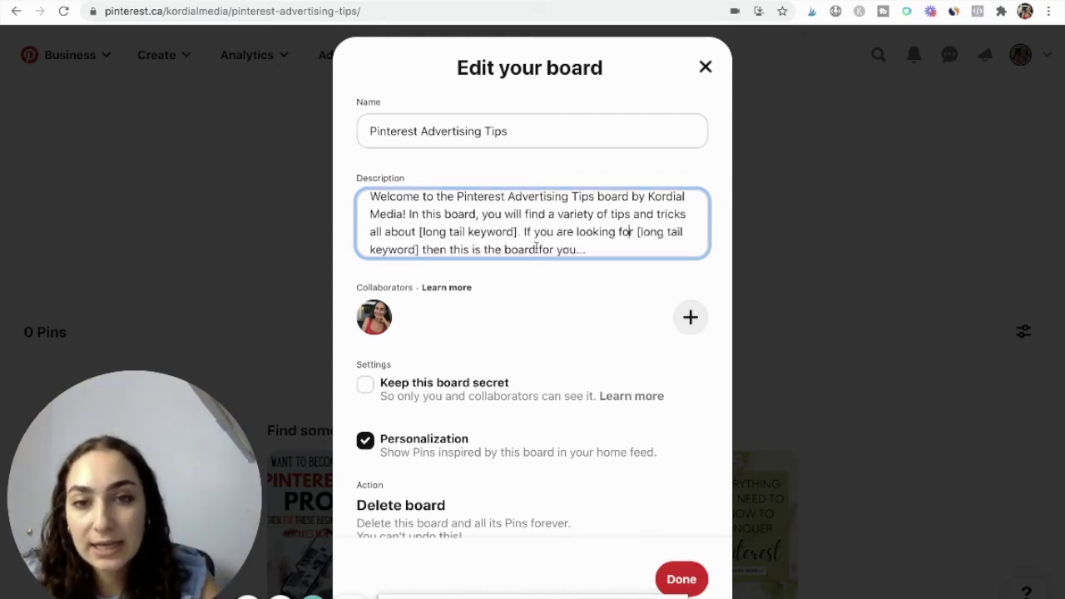
scroll(463, 238, up, 1)
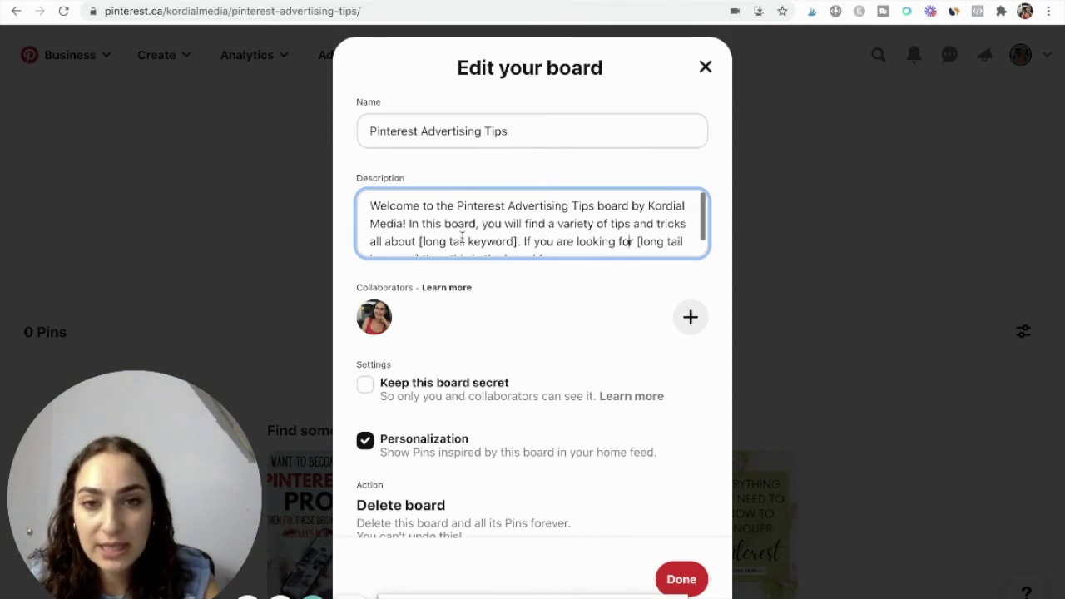
drag(421, 241, 505, 241)
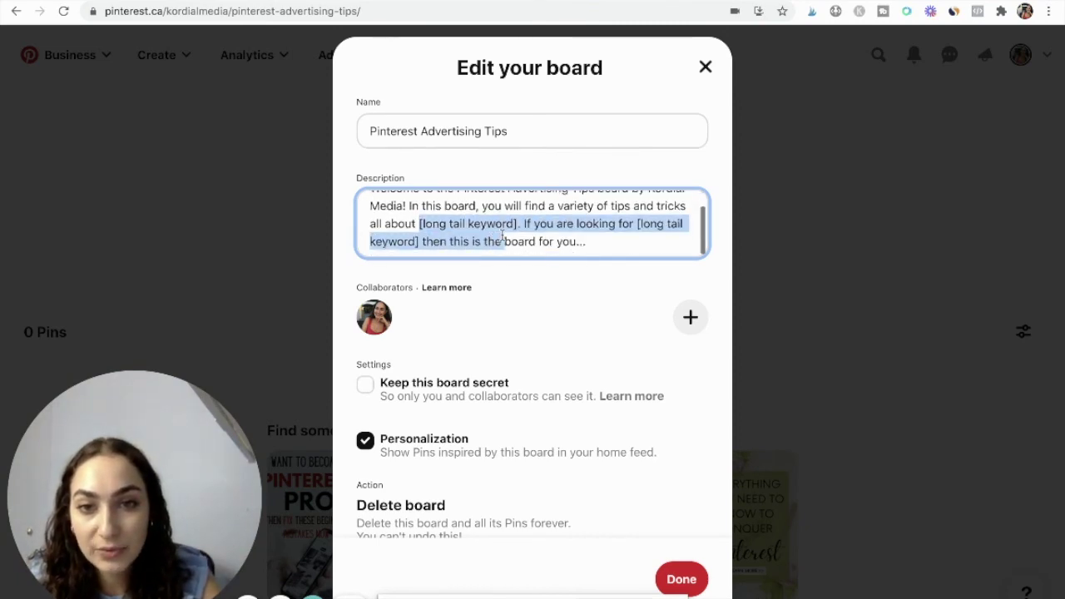
click(505, 227)
scroll(439, 229, down, 1)
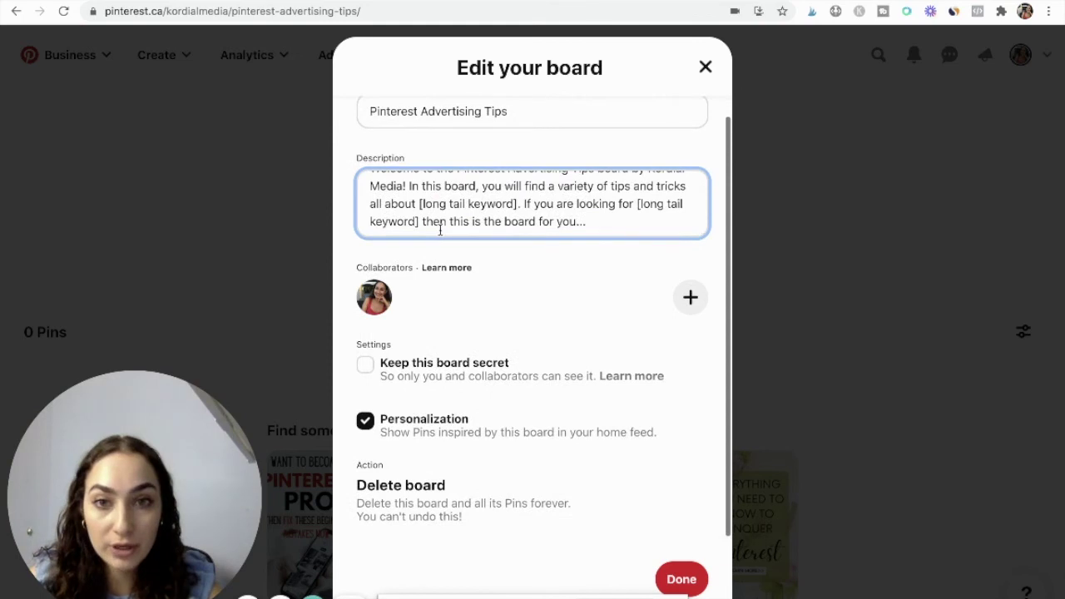
scroll(481, 213, up, 1)
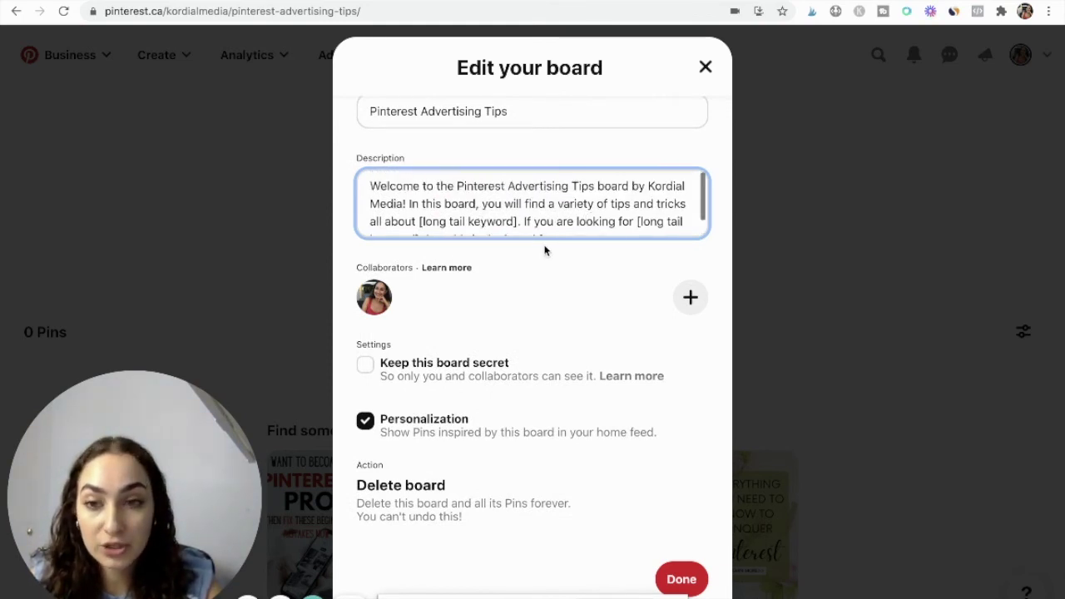
scroll(657, 158, up, 1)
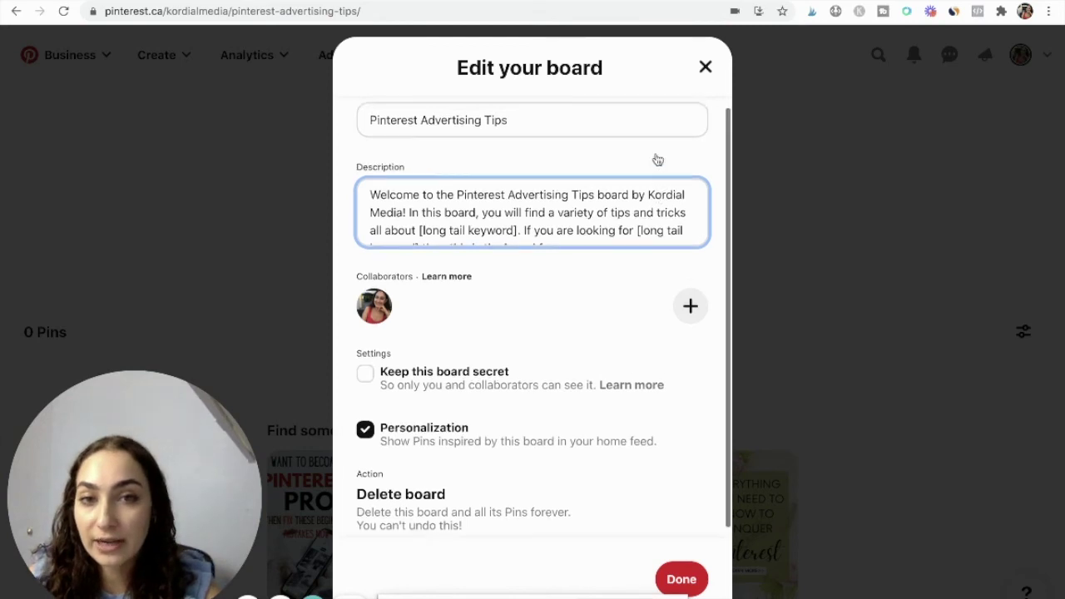